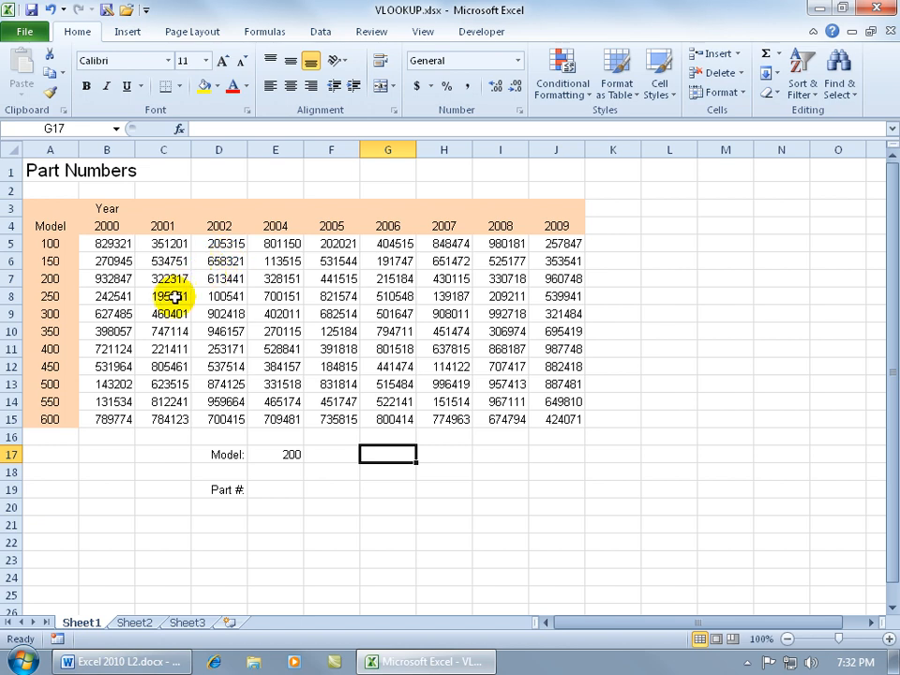
# Step: Enter a VLOOKUP formula in cell E19 that looks up E17 in the range A4:J15 and returns column 5
pyautogui.click(225, 297)
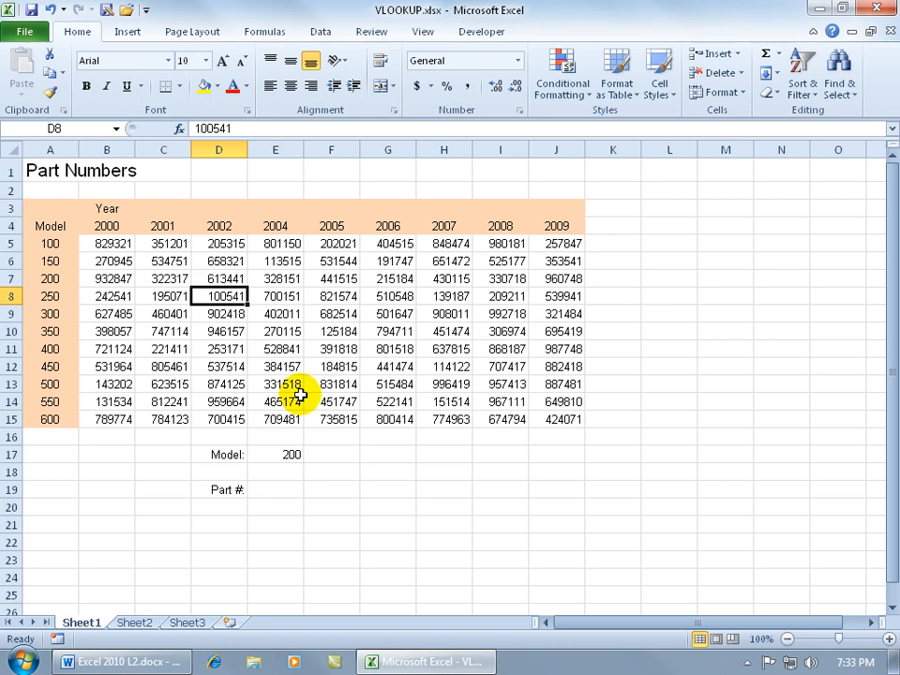
pyautogui.moveTo(48, 227); pyautogui.dragTo(559, 418)
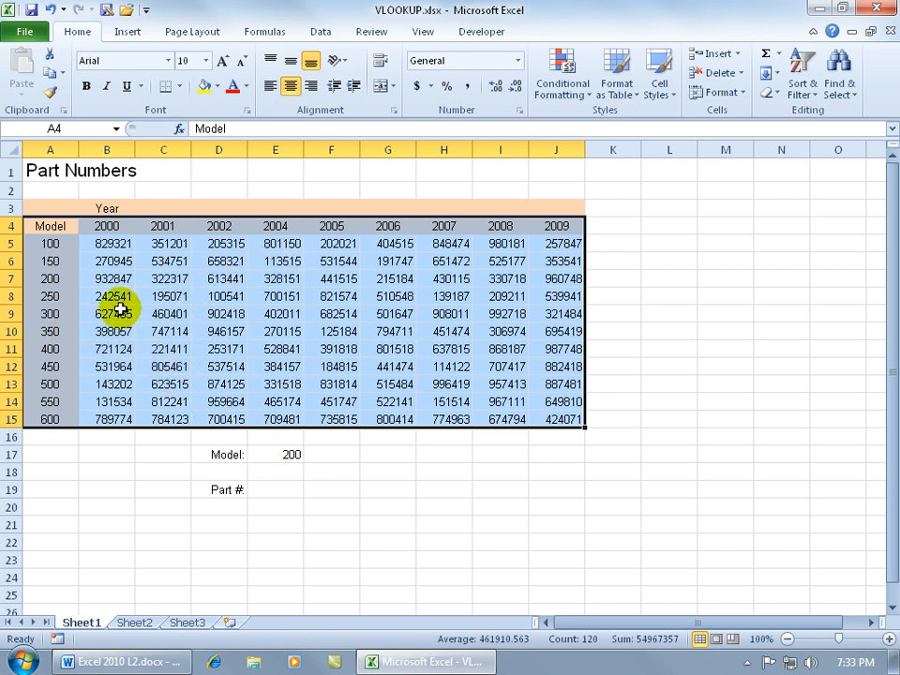
pyautogui.click(271, 488)
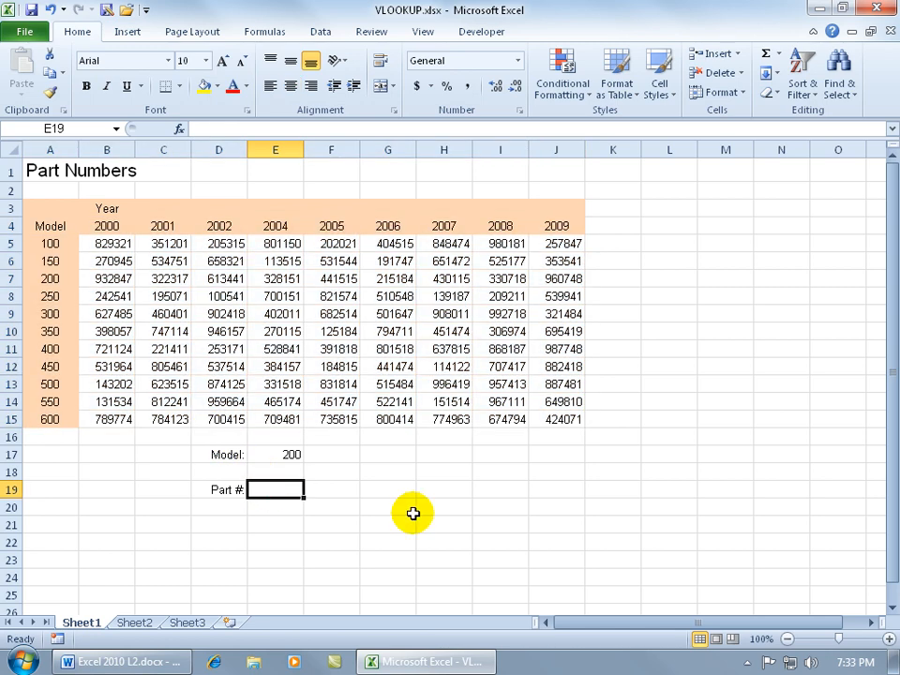
pyautogui.write('=vl')
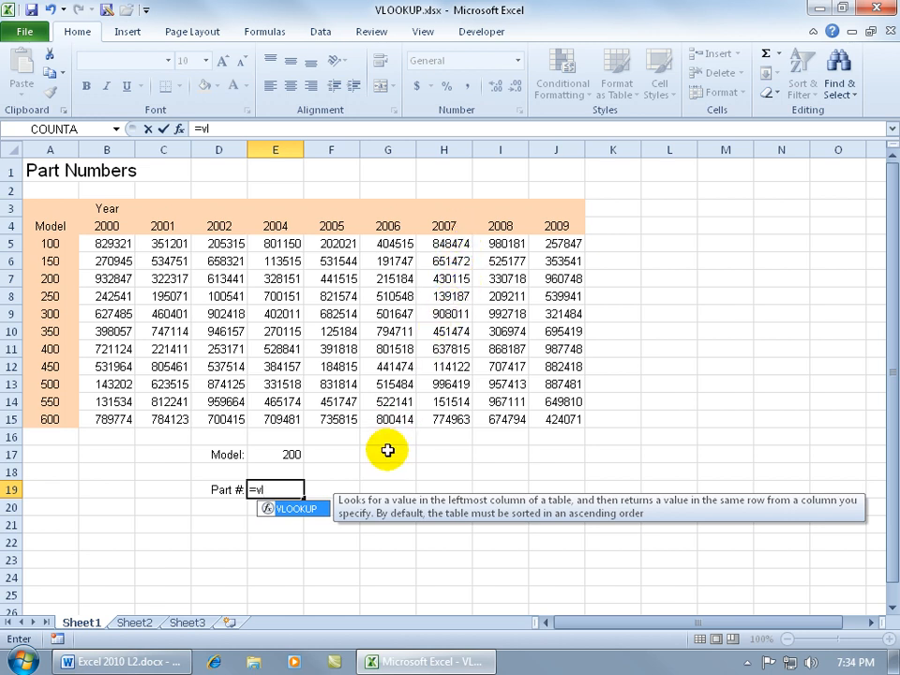
pyautogui.press('Tab')
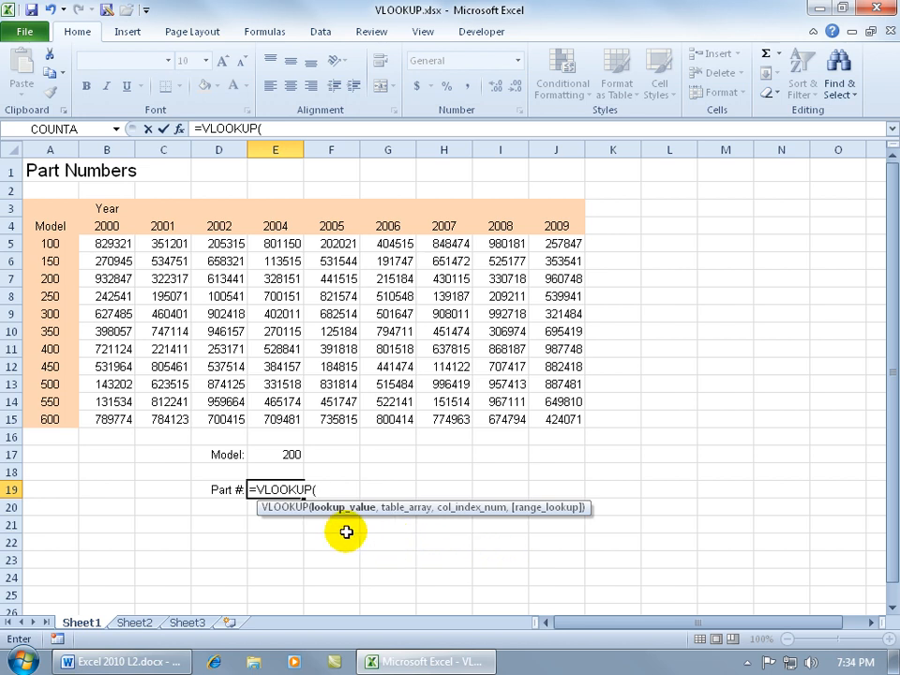
pyautogui.click(291, 453)
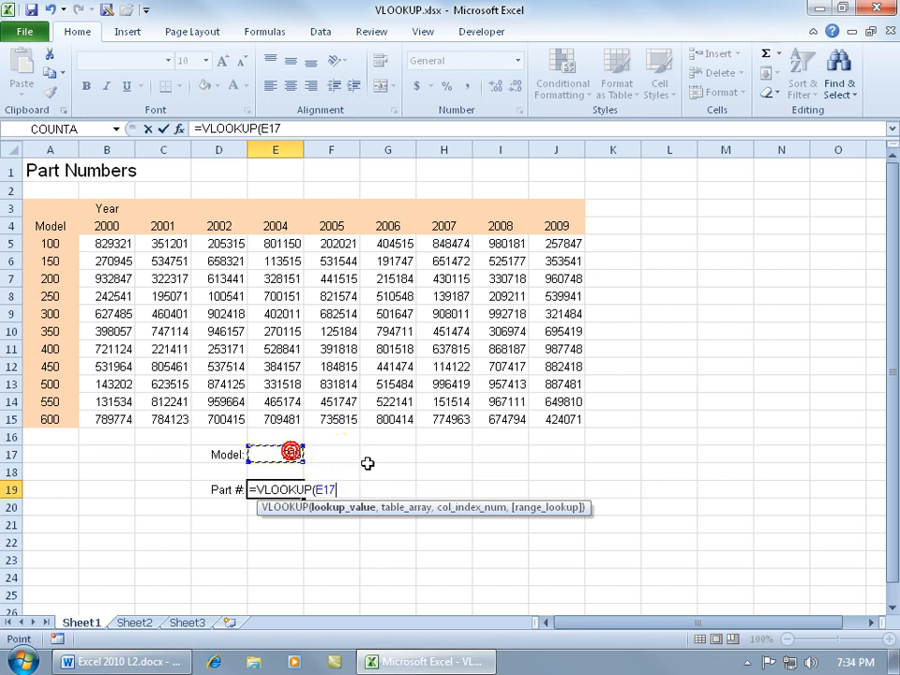
pyautogui.write(',')
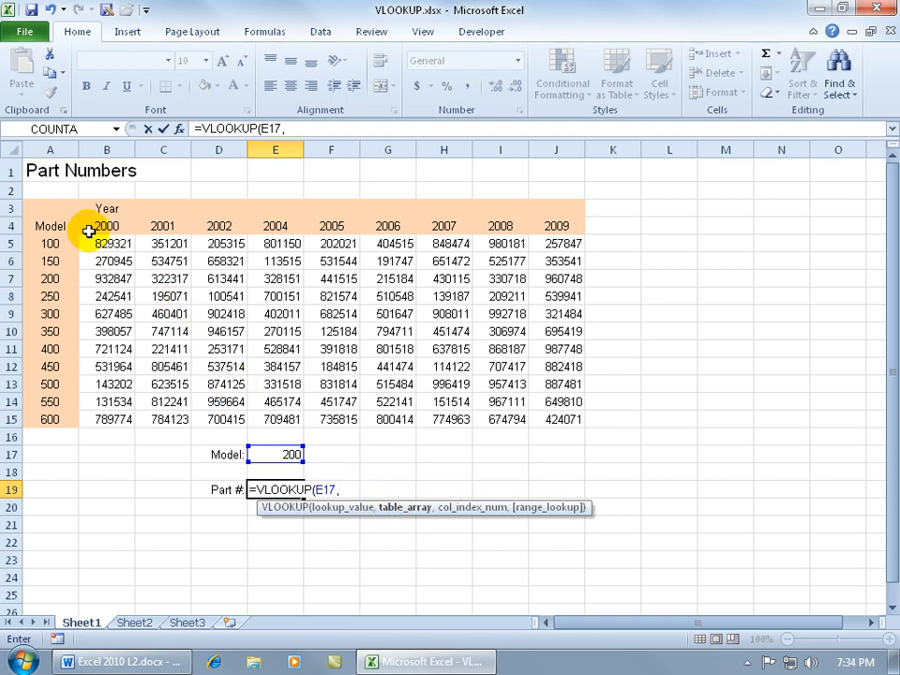
pyautogui.moveTo(73, 228); pyautogui.dragTo(548, 418)
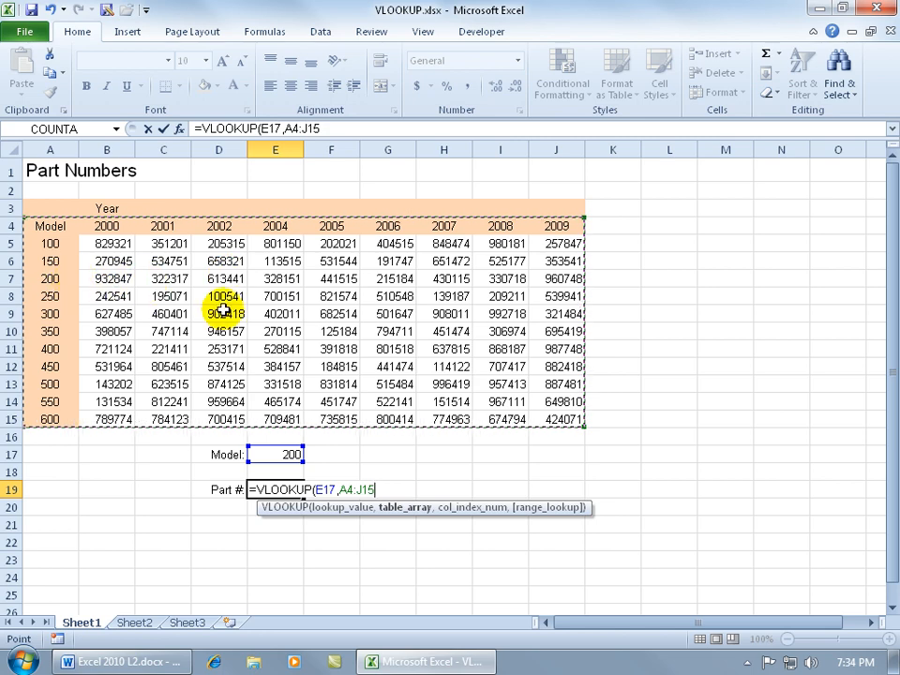
pyautogui.write(',')
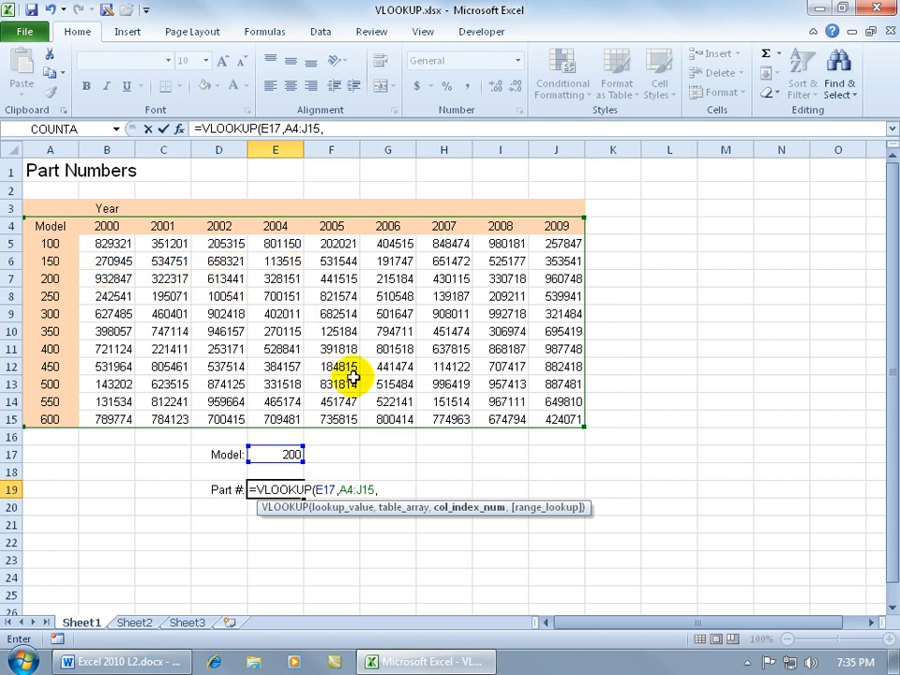
pyautogui.write('5')
pyautogui.press('Return')
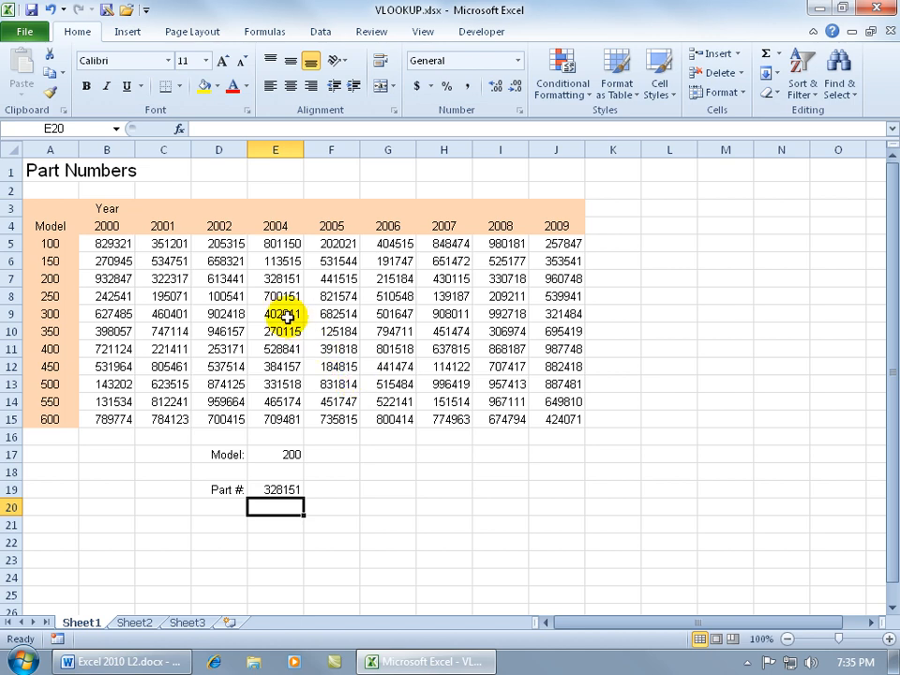
# Step: Check the 2004 part number for model 200 in the table, and set the model in E17 to 300
pyautogui.click(281, 279)
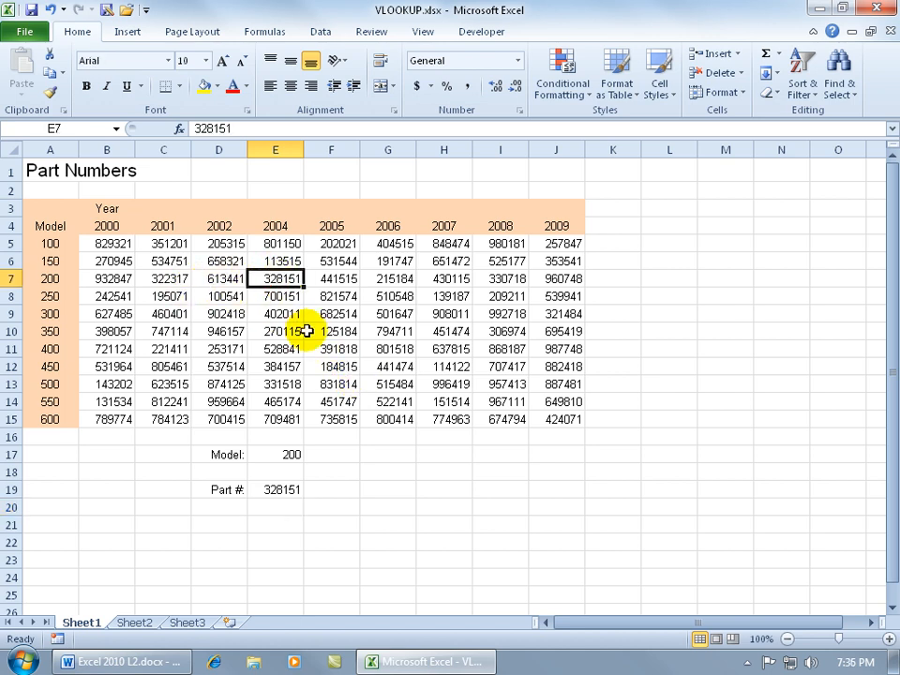
pyautogui.click(300, 456)
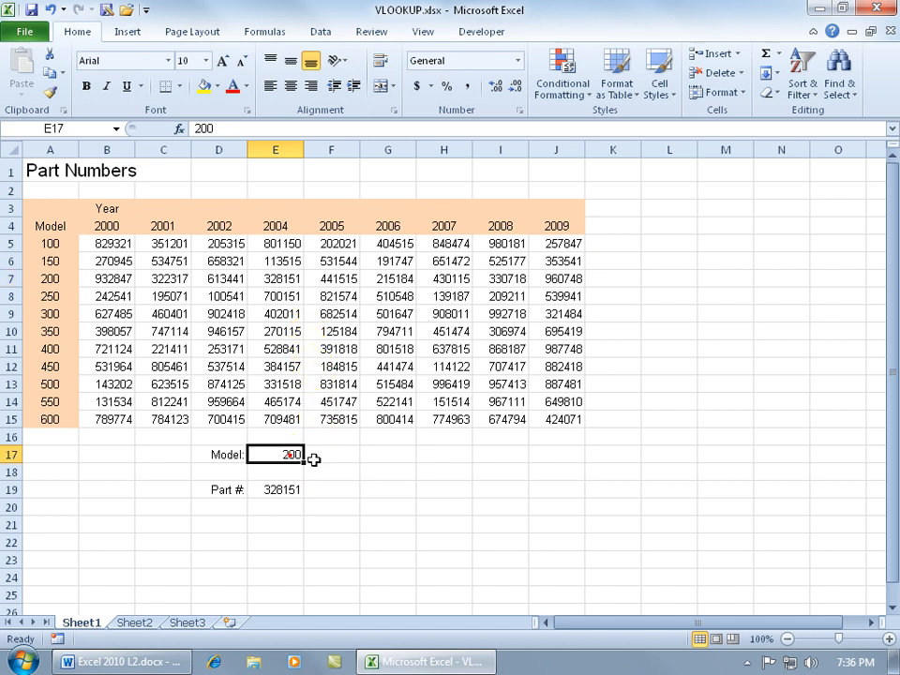
pyautogui.write('300')
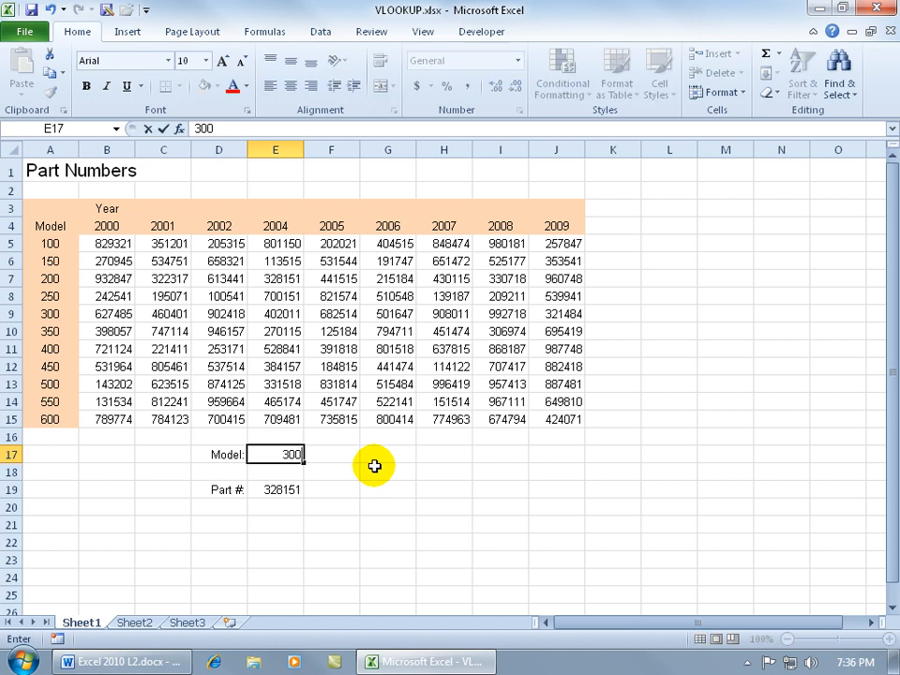
pyautogui.press('Return')
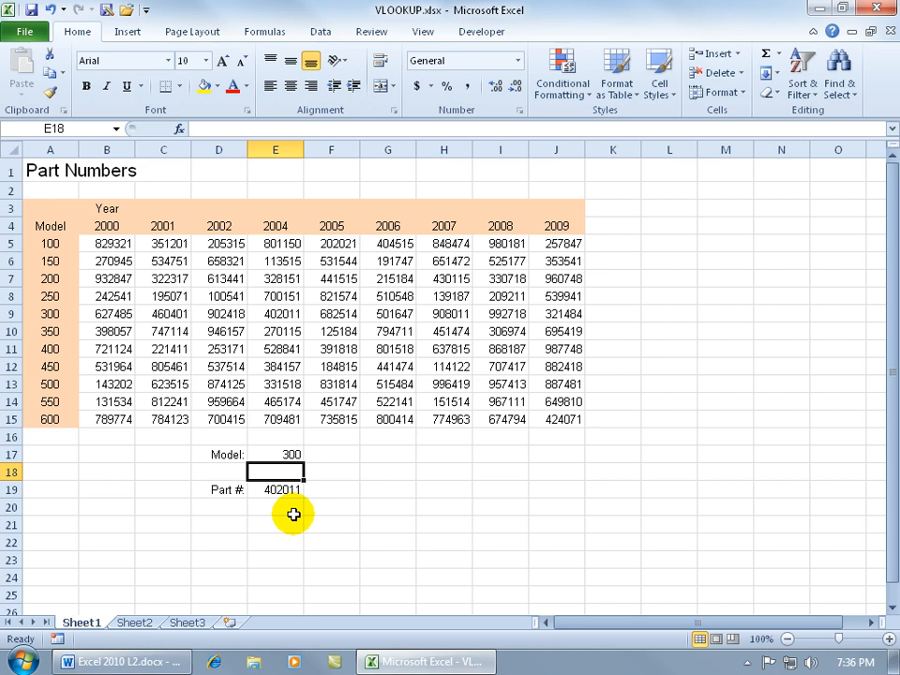
# Step: Change the label in cell D19 to "Year 2004 Part #:"
pyautogui.click(225, 489)
pyautogui.doubleClick(208, 490)
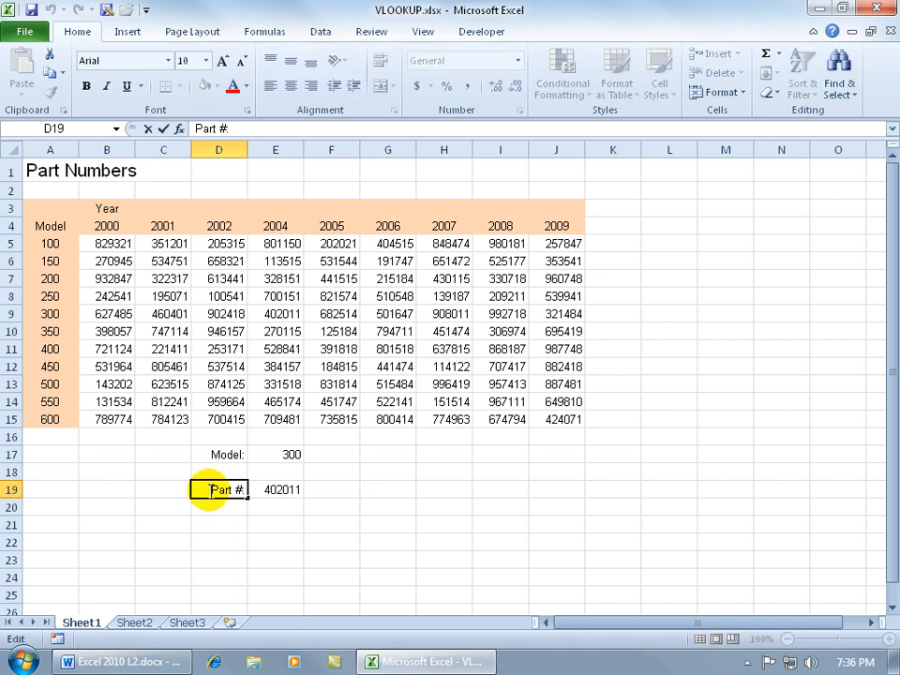
pyautogui.click(211, 490)
pyautogui.write('Year 2004')
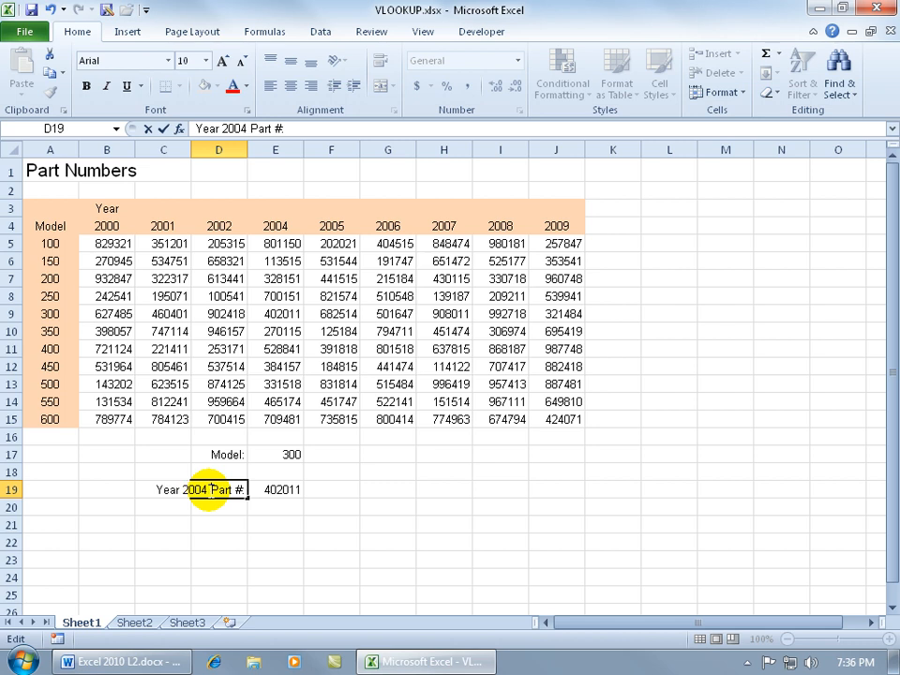
pyautogui.press('Return')
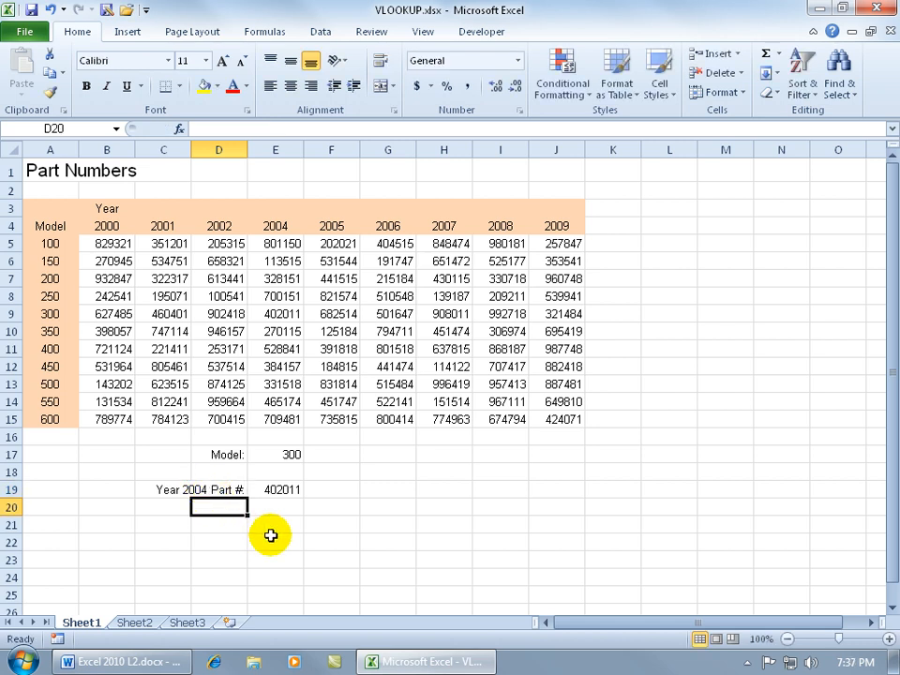
# Step: Test the lookup with unlisted model numbers by entering 301 and then 349 in E17
pyautogui.click(286, 453)
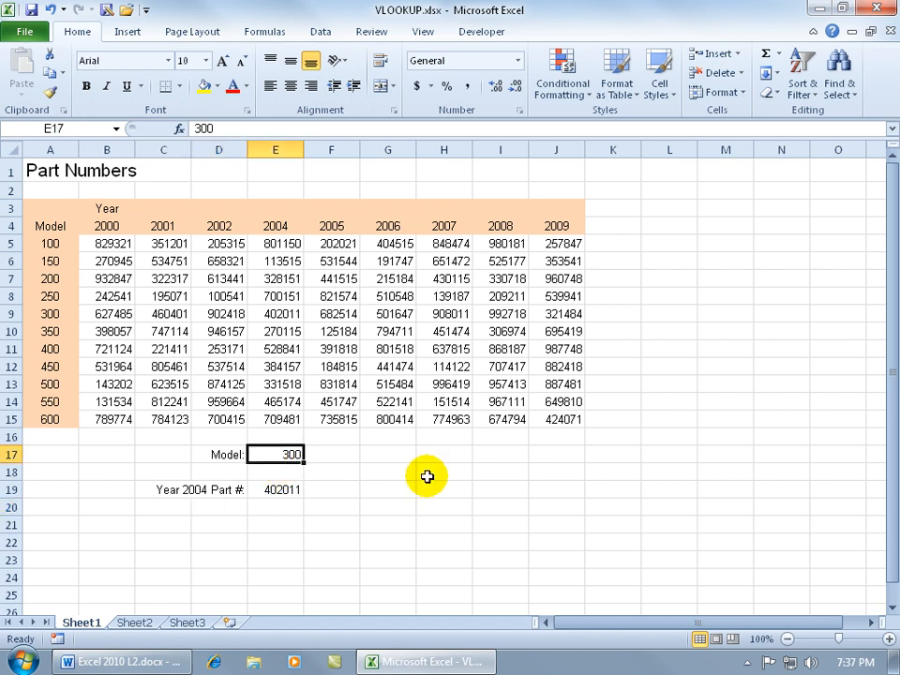
pyautogui.write('301')
pyautogui.press('Return')
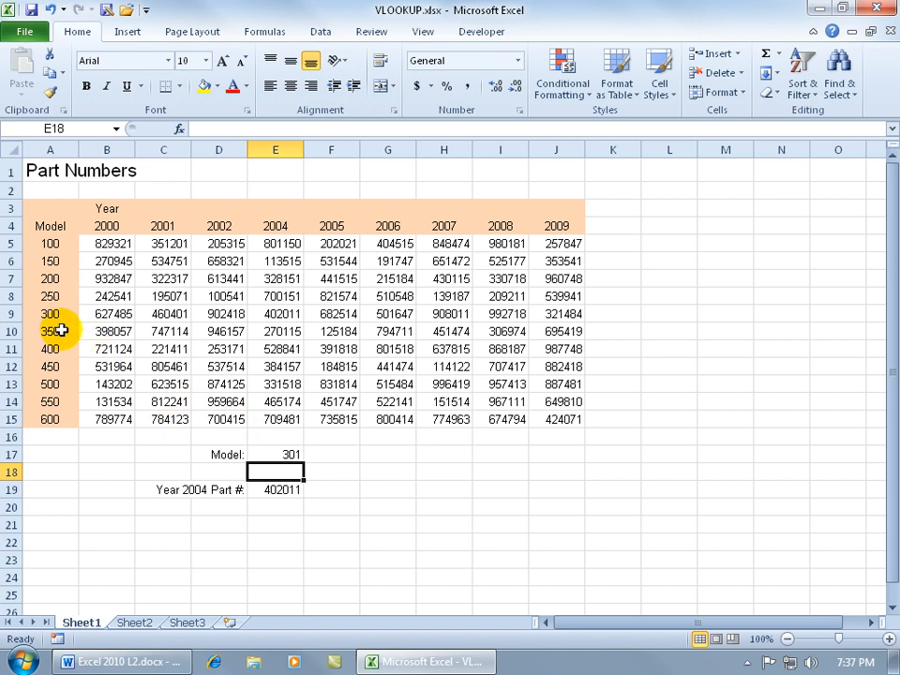
pyautogui.click(293, 454)
pyautogui.write('349')
pyautogui.press('Return')
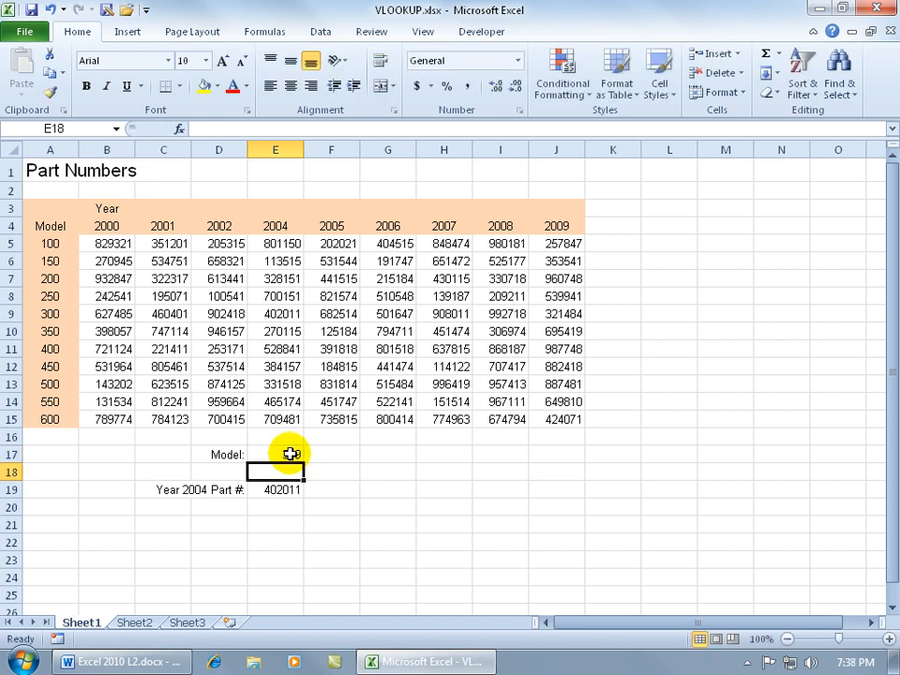
# Step: Set the model in E17 to 351 and compare the lookup with model 350's 2004 part number
pyautogui.click(294, 453)
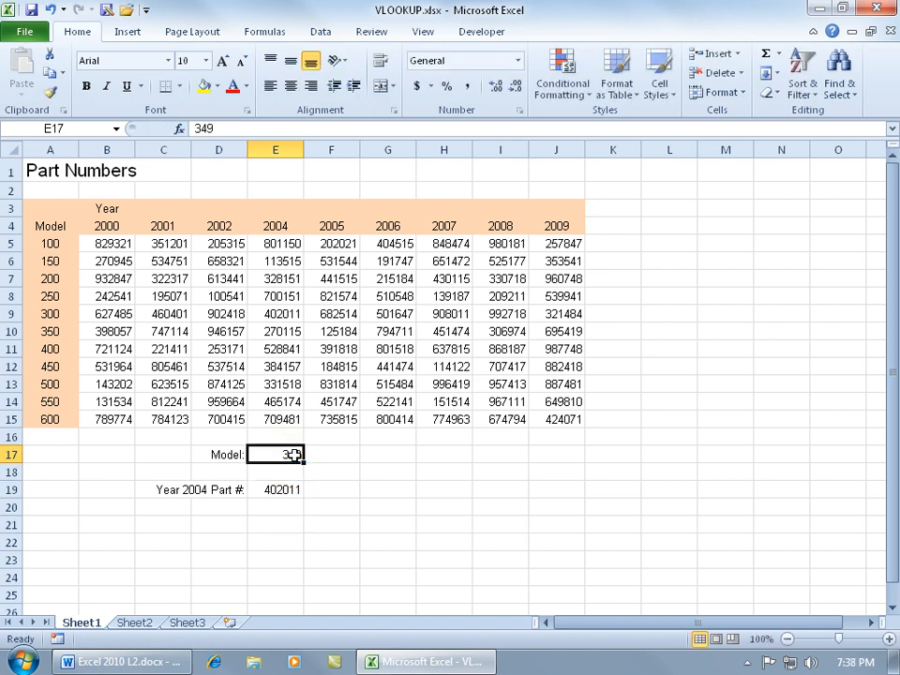
pyautogui.write('350')
pyautogui.press('BackSpace')
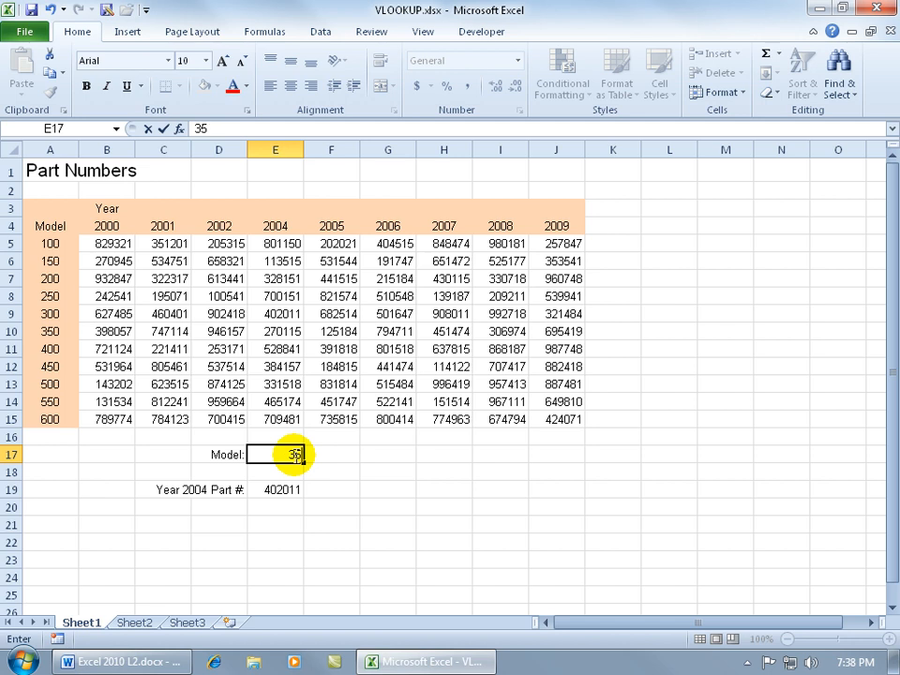
pyautogui.write('1')
pyautogui.press('Return')
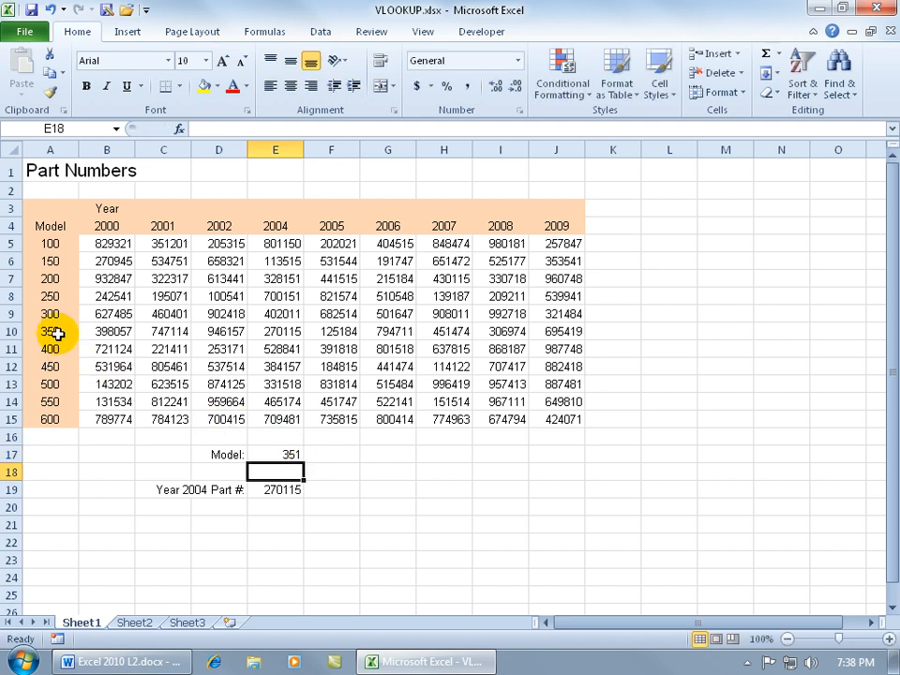
pyautogui.click(291, 332)
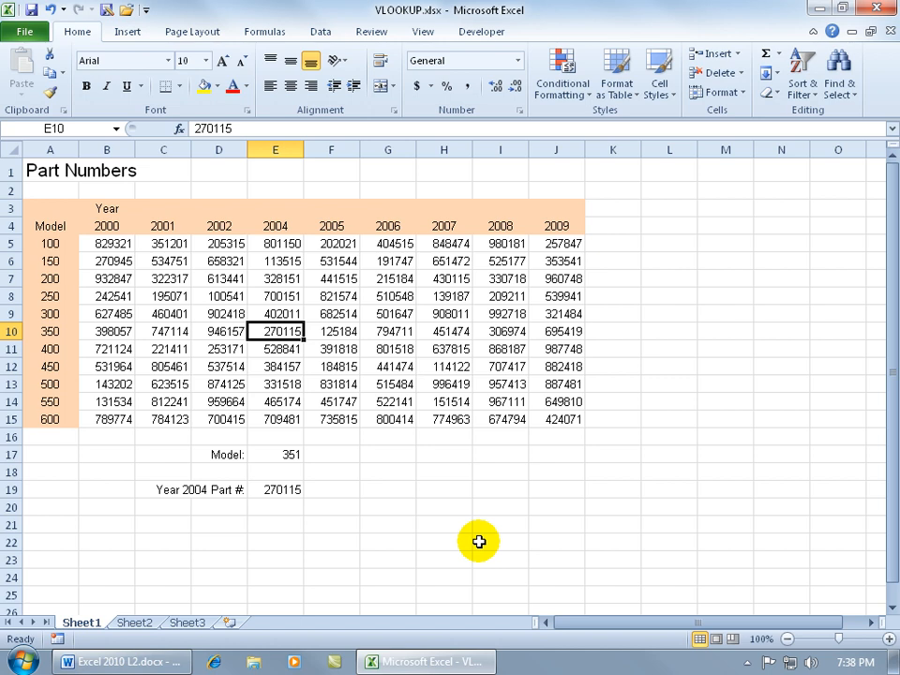
# Step: Add FALSE (exact match) as the range_lookup argument of the VLOOKUP formula in E19
pyautogui.click(282, 488)
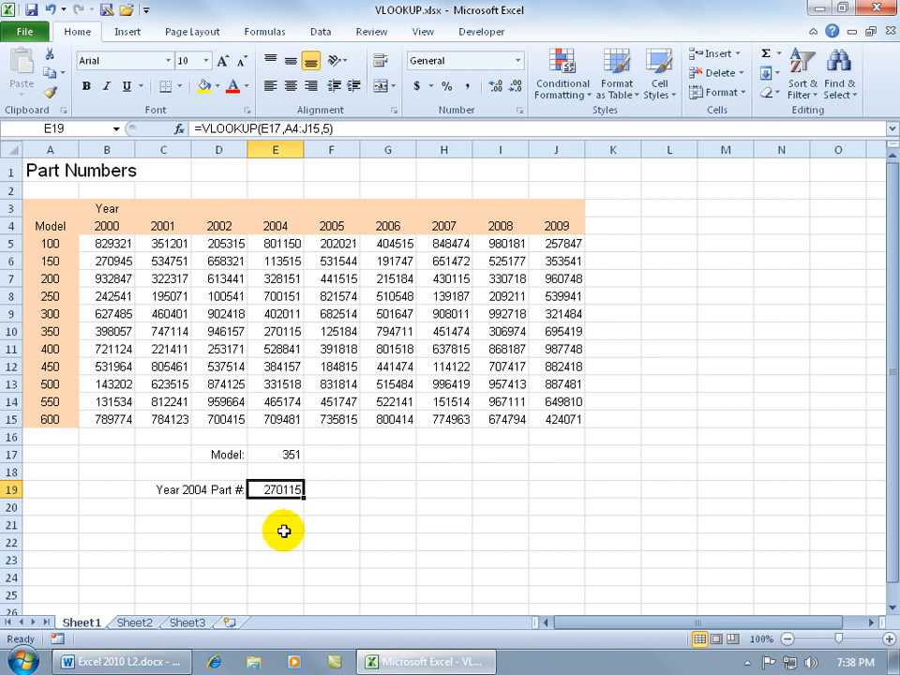
pyautogui.doubleClick(281, 488)
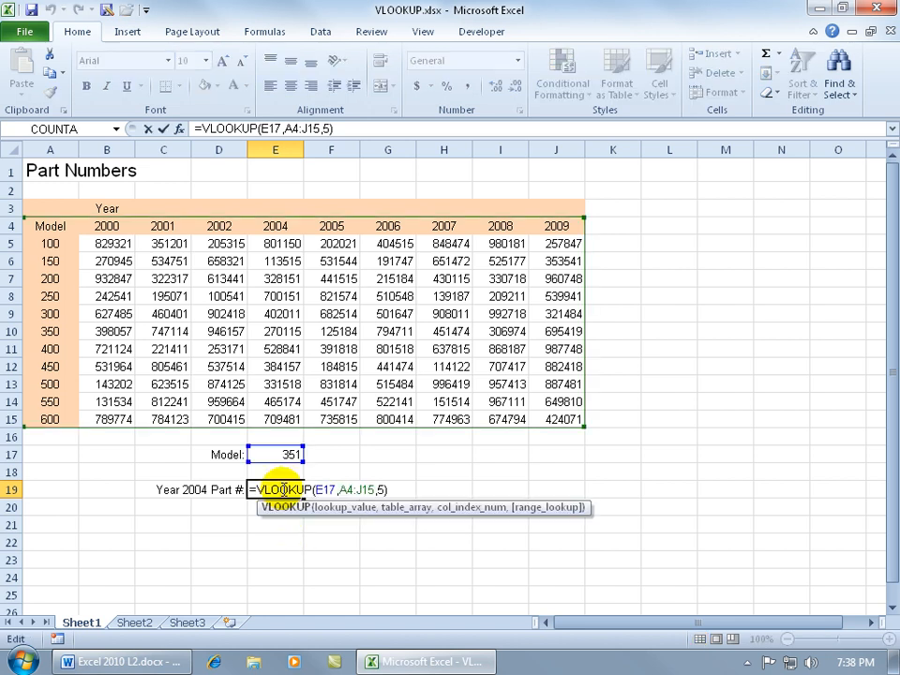
pyautogui.click(382, 489)
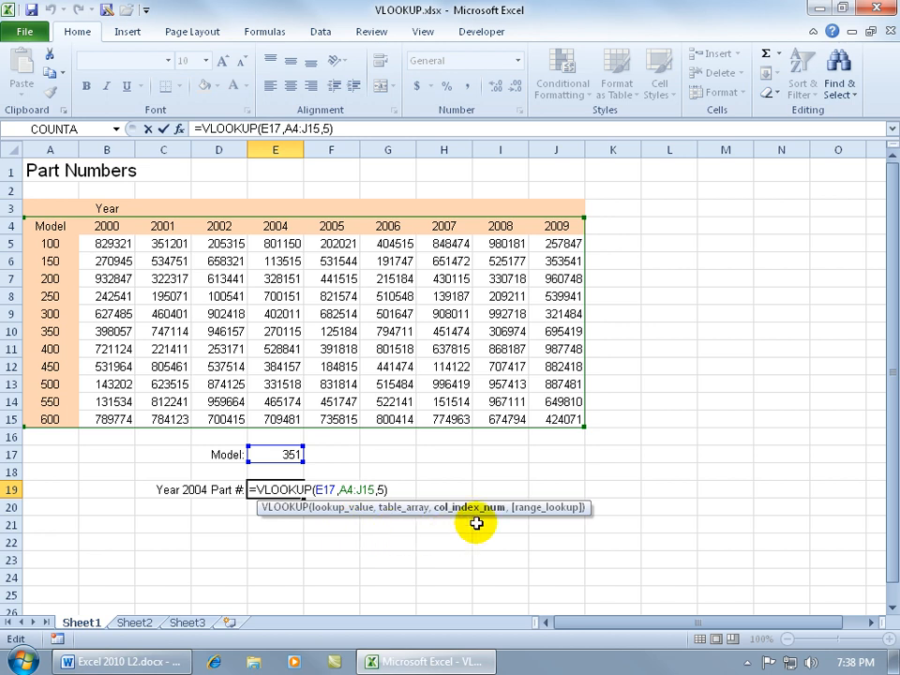
pyautogui.write(',')
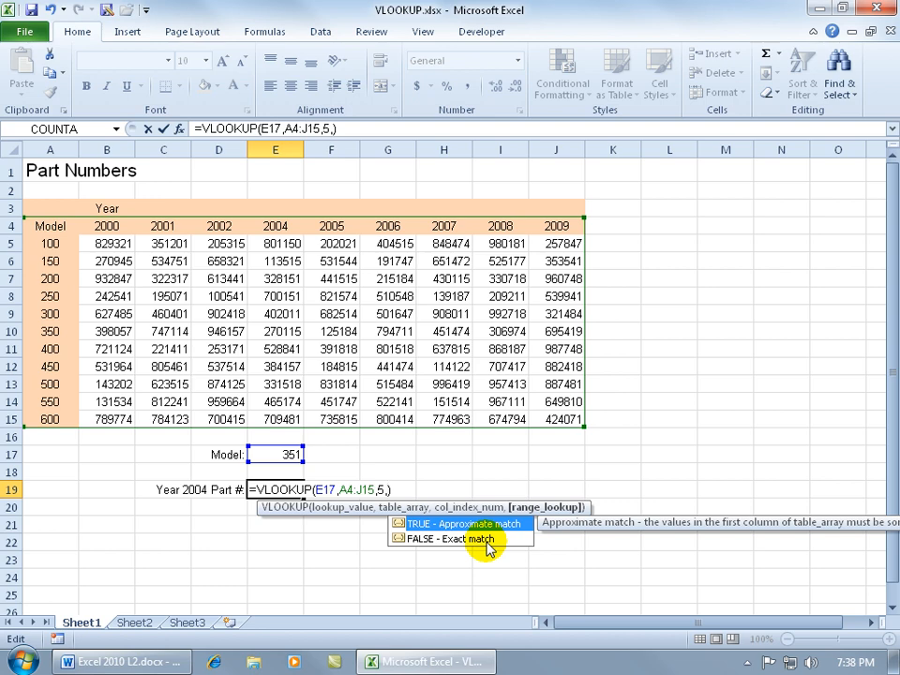
pyautogui.click(486, 543)
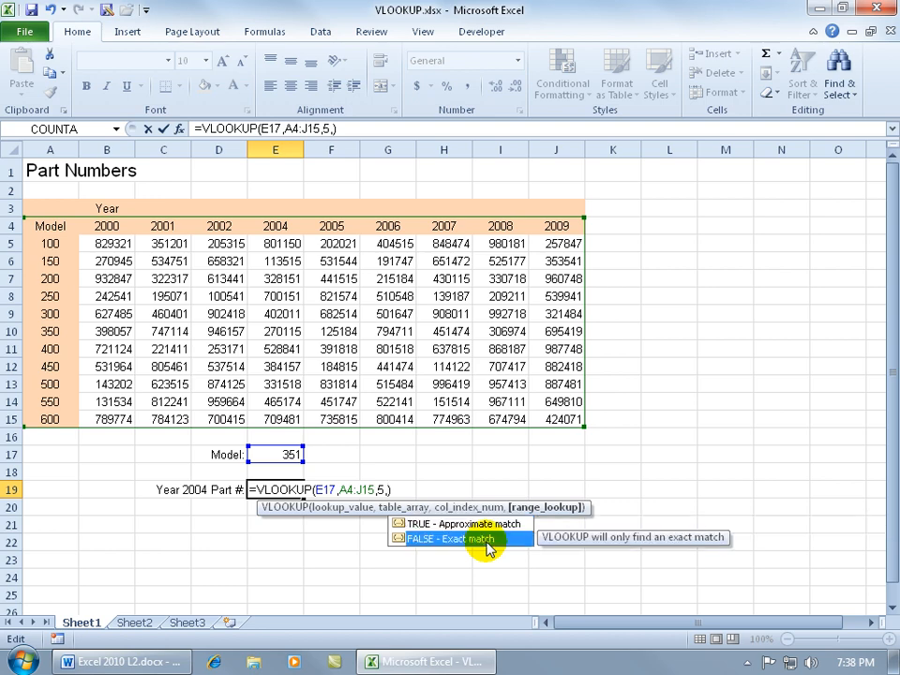
pyautogui.doubleClick(487, 543)
pyautogui.press('Return')
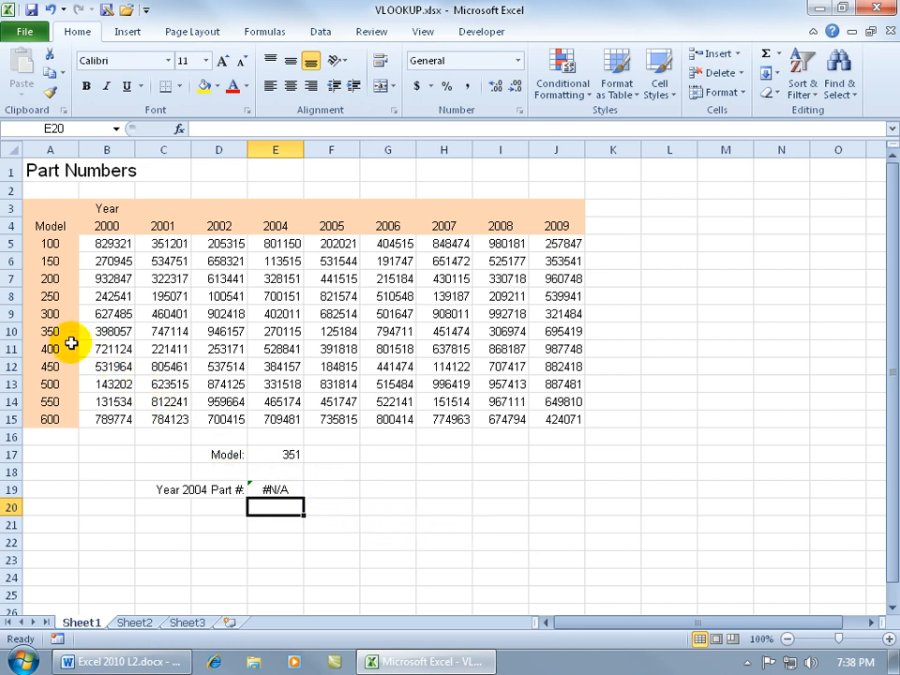
# Step: Set the model in cell E17 to 350 to test the exact-match lookup
pyautogui.click(297, 455)
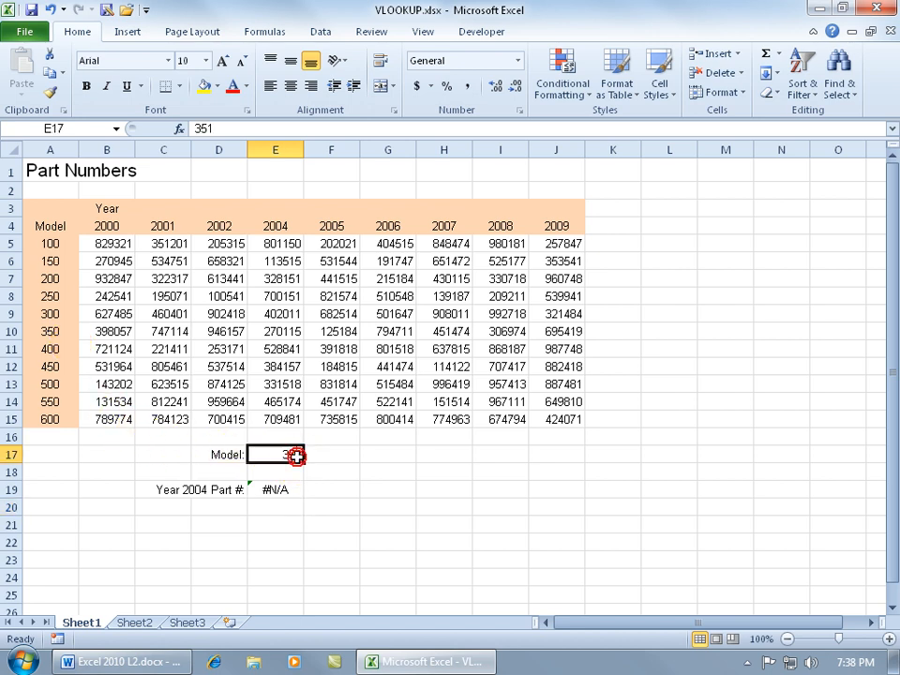
pyautogui.write('350')
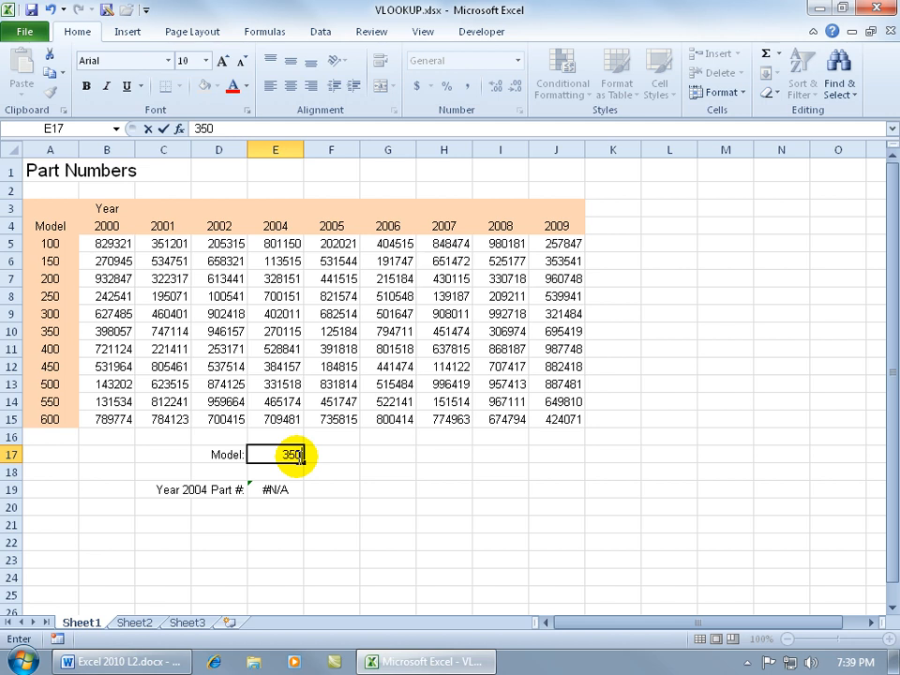
pyautogui.press('Return')
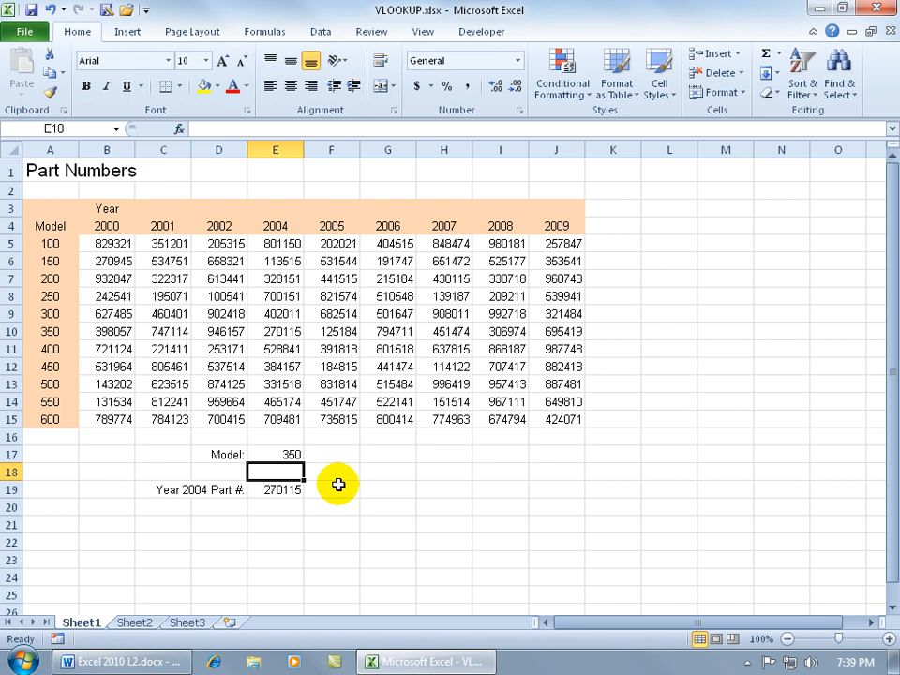
# Step: Test a text lookup by changing model 300 in A9 to blue, entering blue in E17 and comparing with E9
pyautogui.click(64, 315)
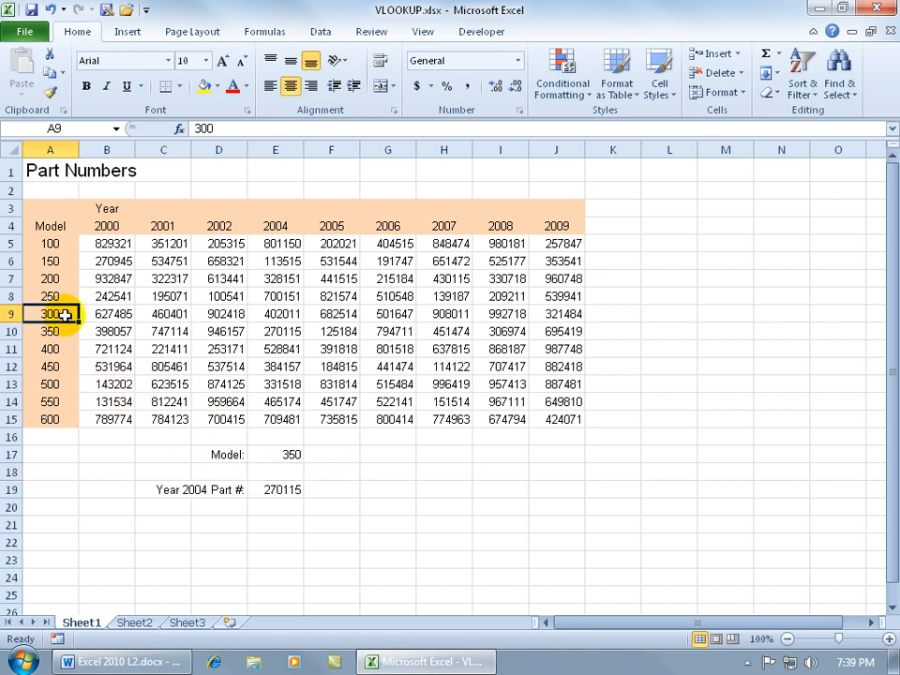
pyautogui.write('blue')
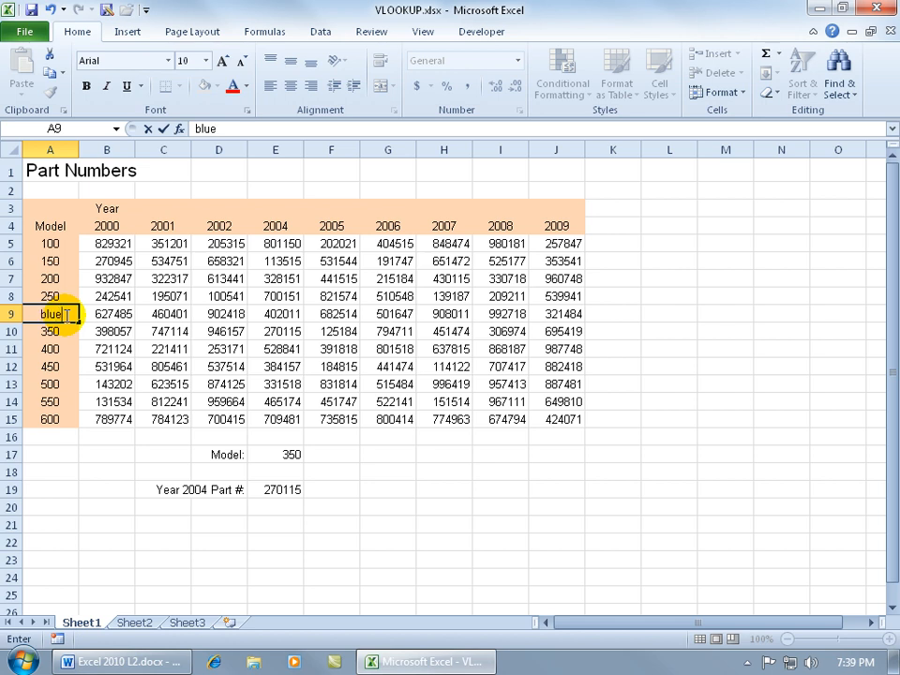
pyautogui.press('Return')
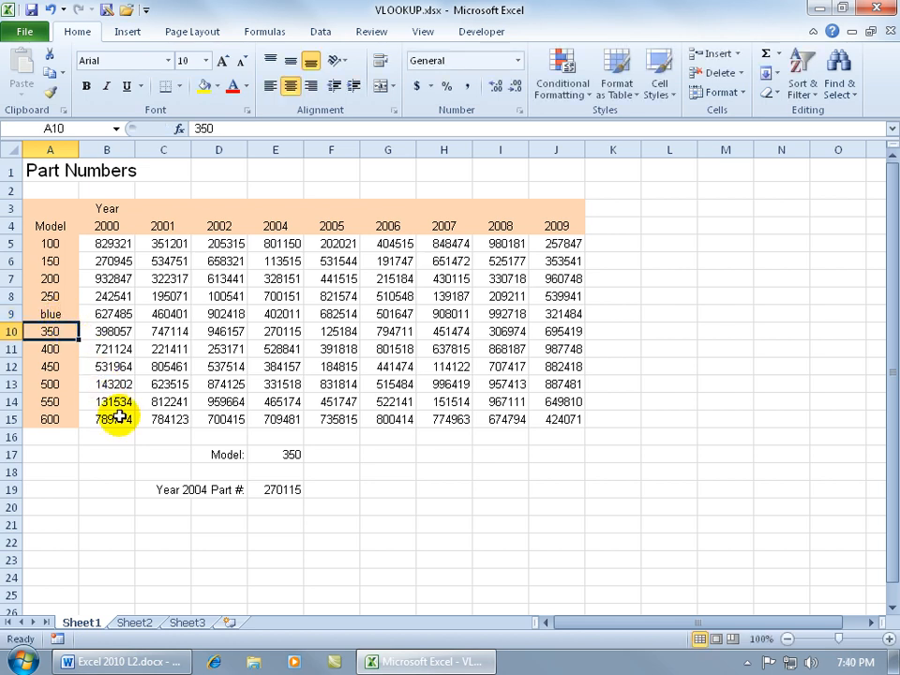
pyautogui.click(291, 455)
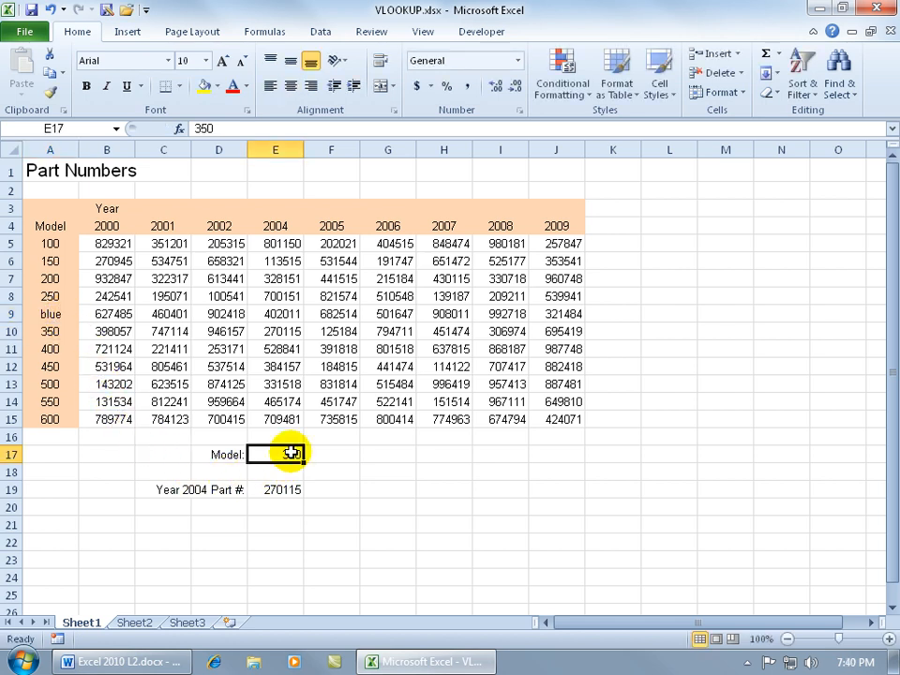
pyautogui.write('blue')
pyautogui.press('Return')
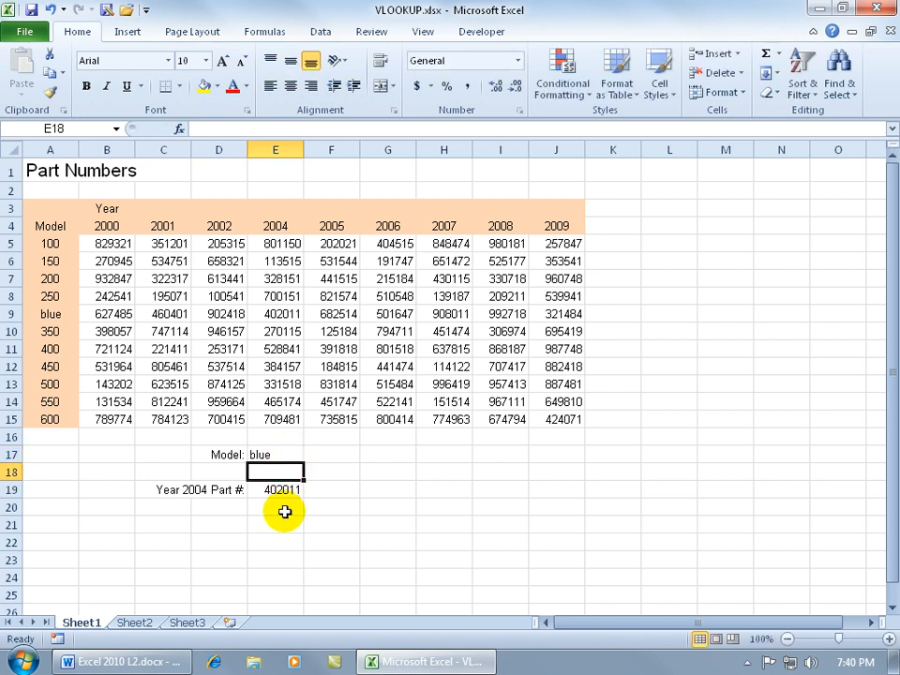
pyautogui.click(285, 316)
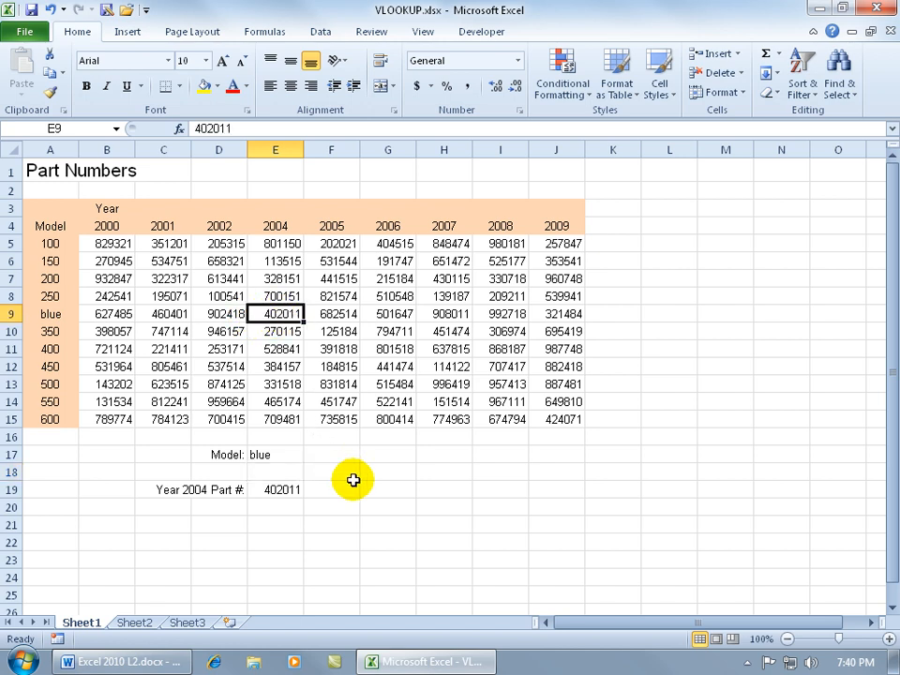
# Step: Remove the FALSE range_lookup argument from the VLOOKUP formula in E19 to test blue without exact matching
pyautogui.doubleClick(287, 491)
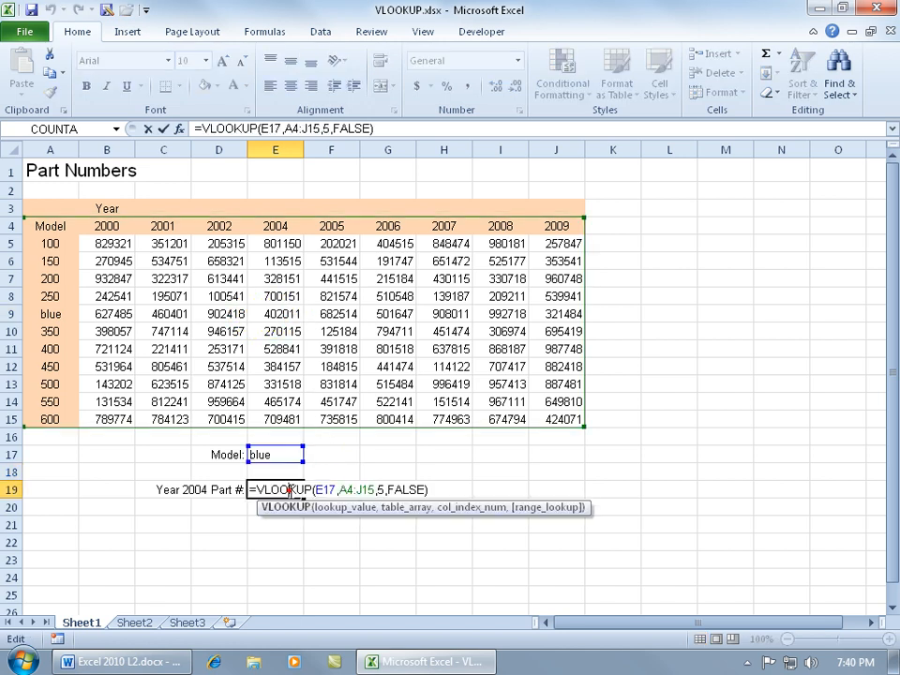
pyautogui.click(386, 490)
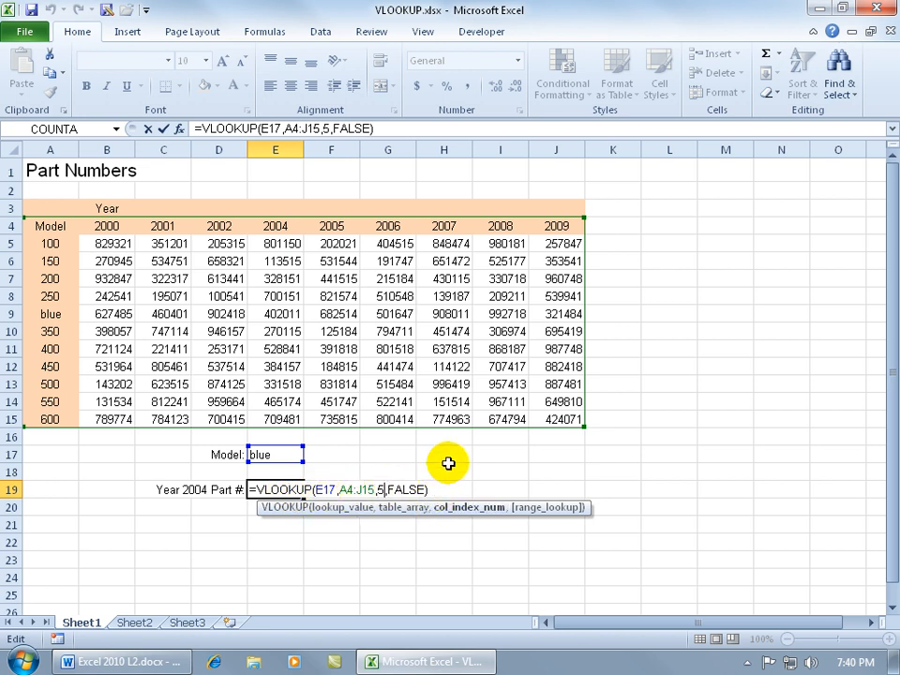
pyautogui.press('Delete')
pyautogui.press('Delete')
pyautogui.press('Delete')
pyautogui.press('Delete')
pyautogui.press('Delete')
pyautogui.press('Delete')
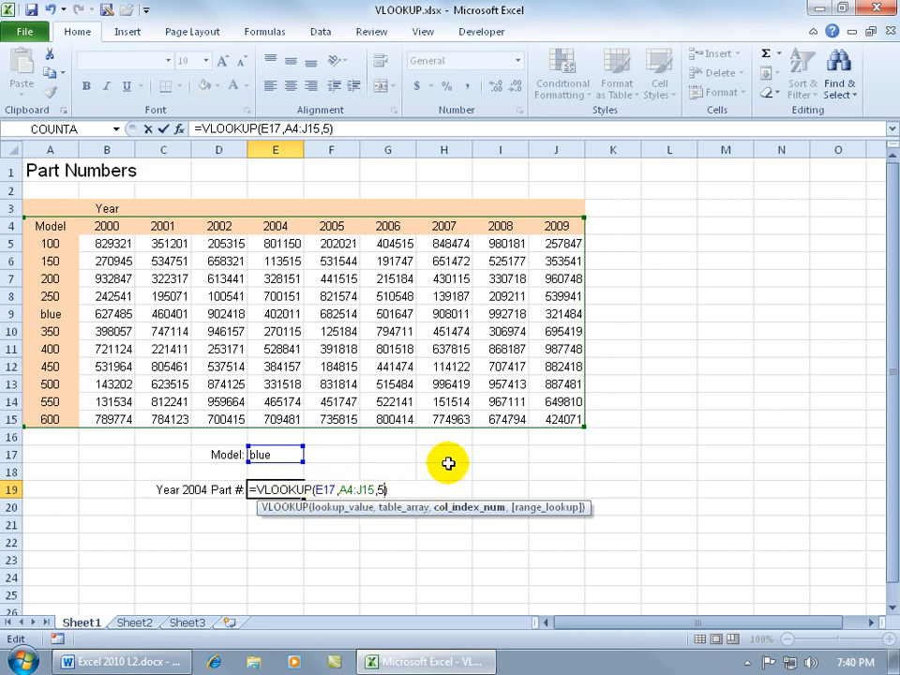
pyautogui.press('Return')
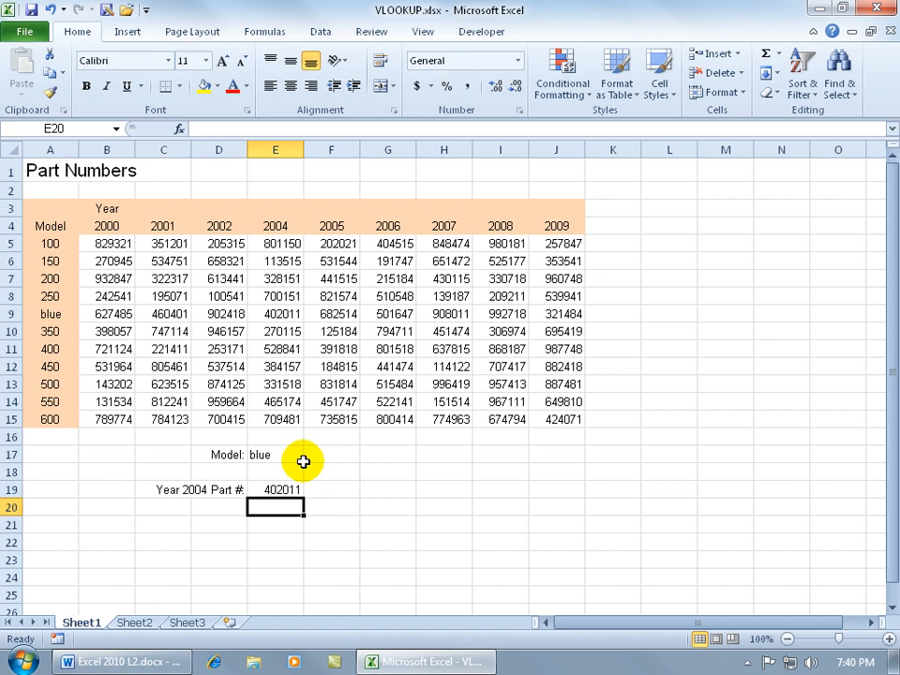
# Step: Undo the formula edit in E19 and both blue entries in E17 and A9
pyautogui.click(49, 9)
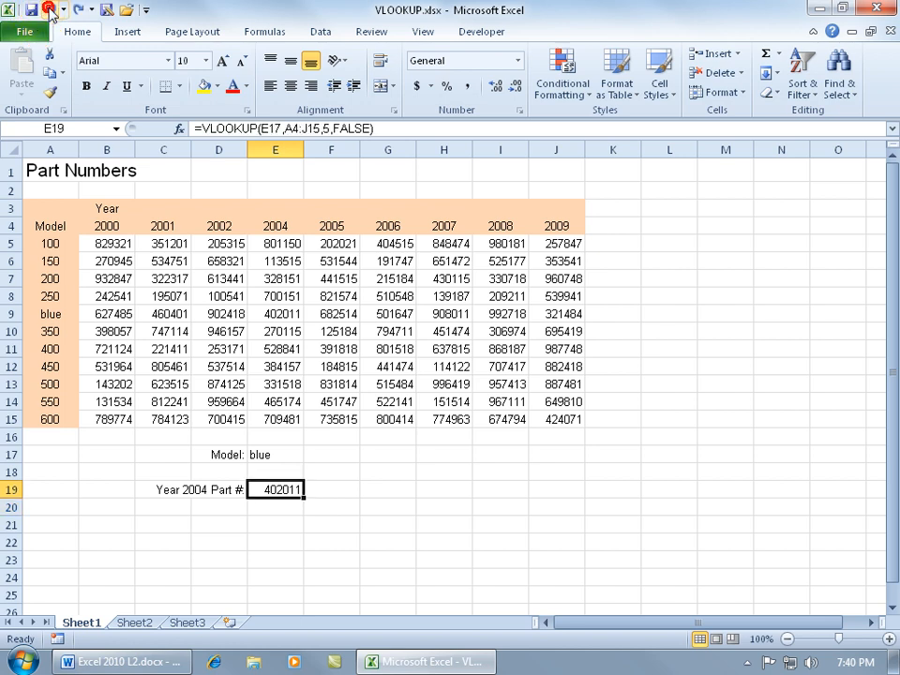
pyautogui.click(49, 9)
pyautogui.click(49, 9)
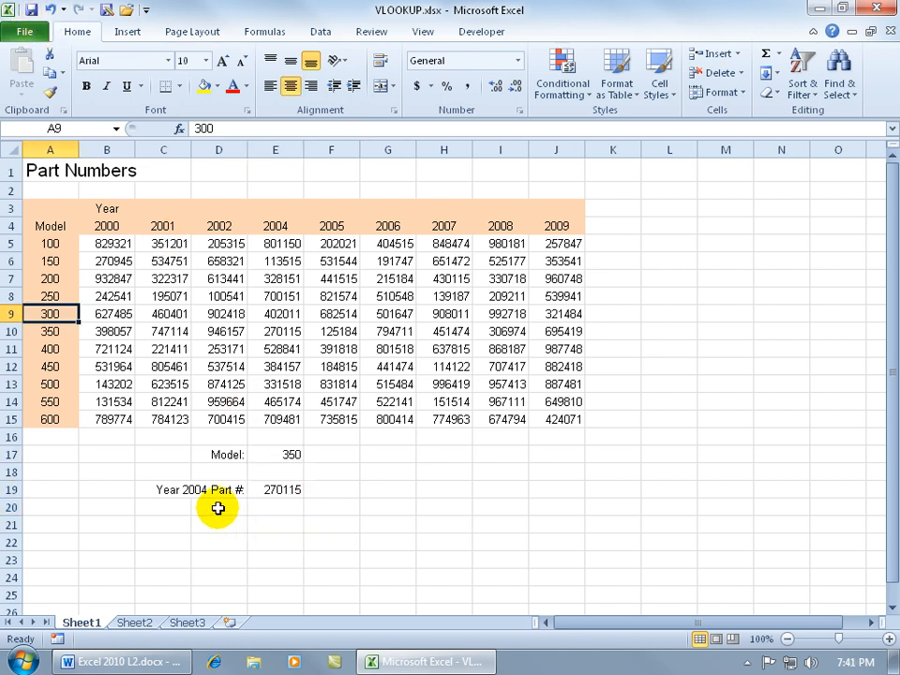
# Step: Copy the E19 formula down through E21 and enter the labels 2005 in D20 and 2006 in D21
pyautogui.click(280, 488)
pyautogui.moveTo(304, 505); pyautogui.dragTo(305, 533)
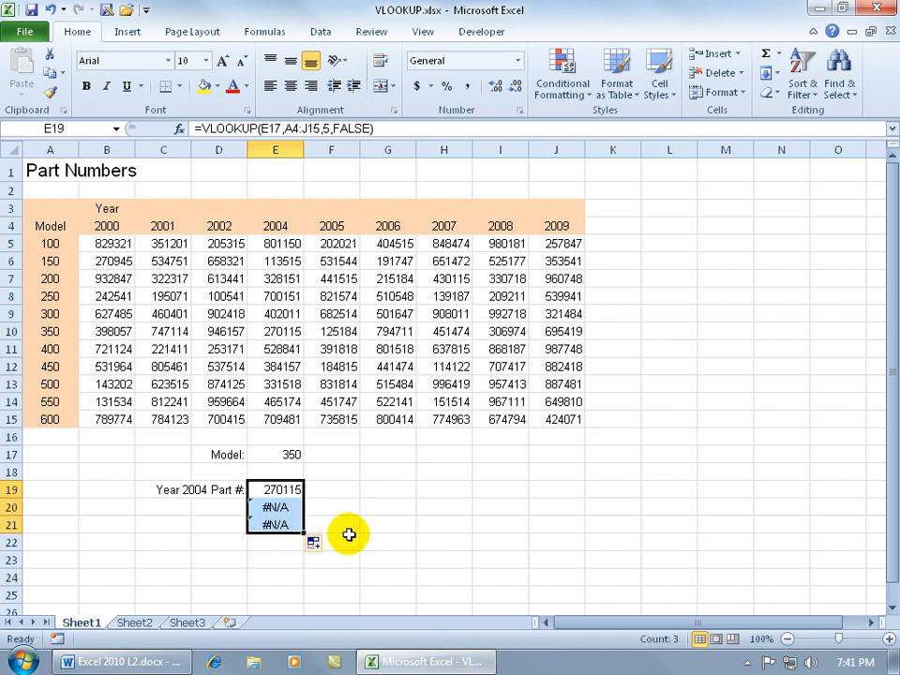
pyautogui.click(223, 507)
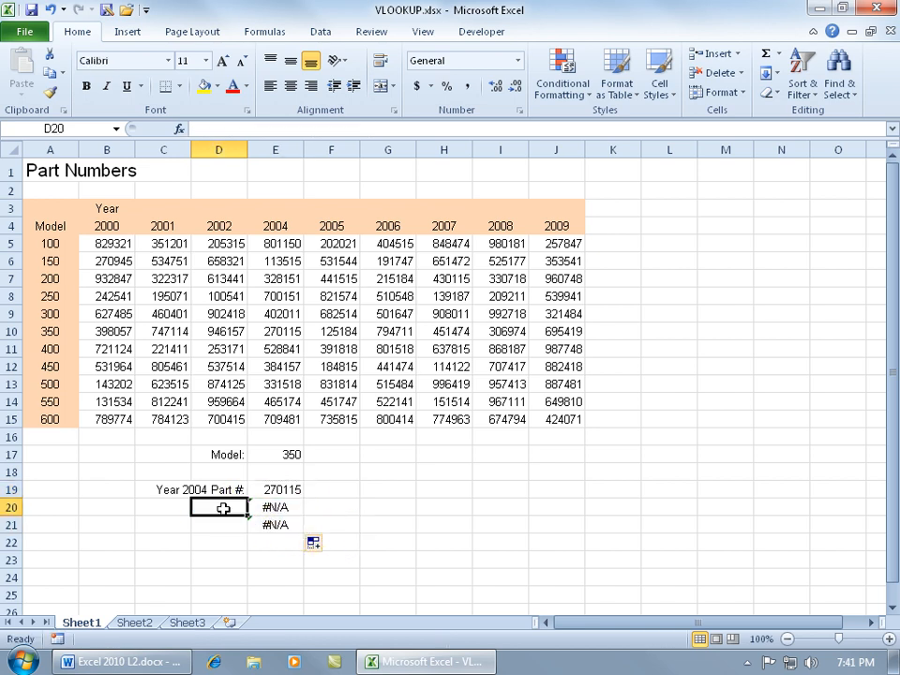
pyautogui.write('2005')
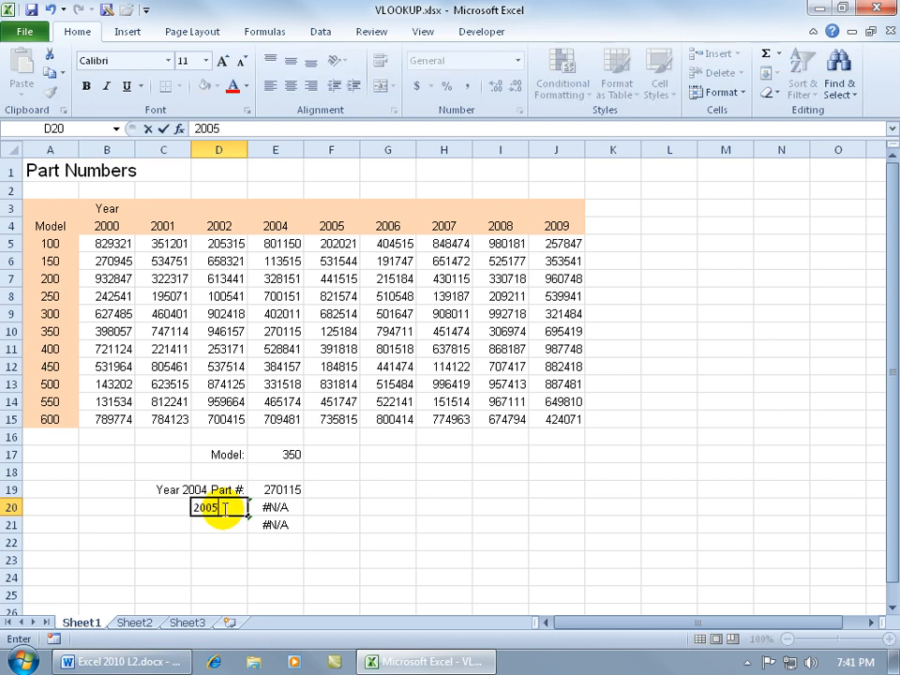
pyautogui.press('Return')
pyautogui.write('2006')
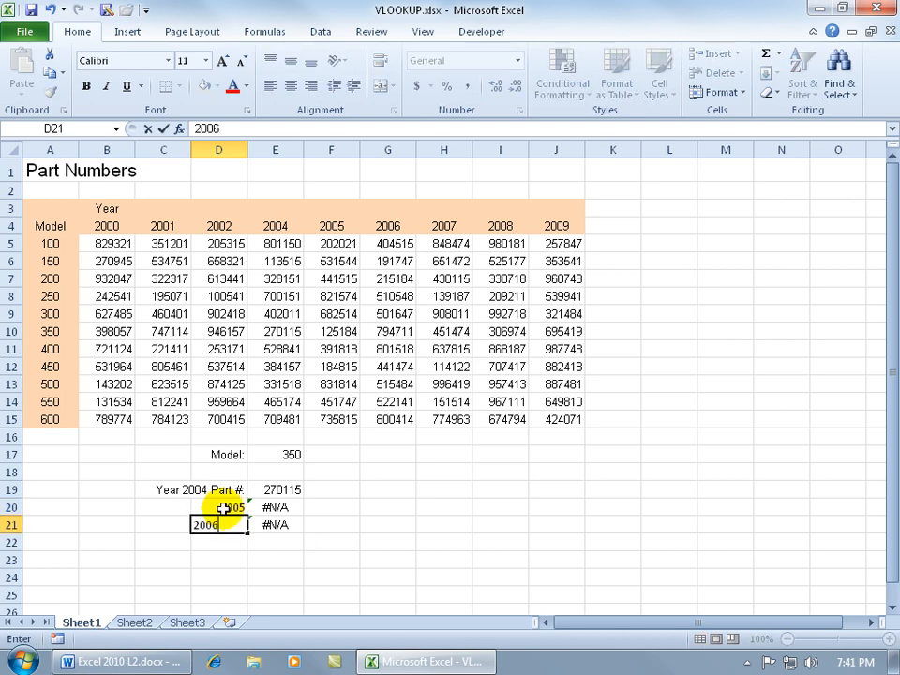
pyautogui.press('Return')
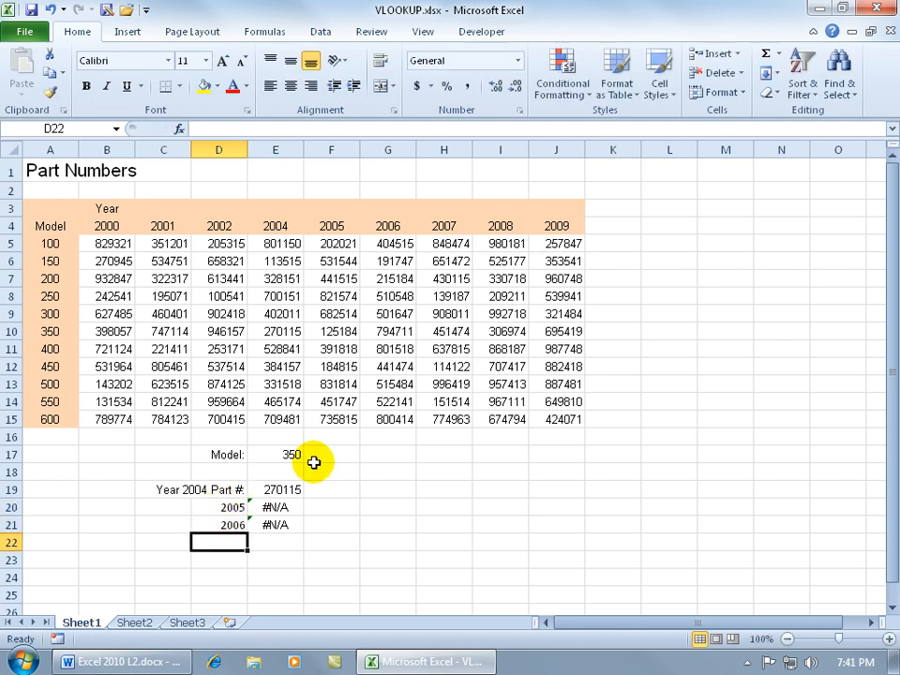
# Step: Examine the cell references in the VLOOKUP formula copied into E20
pyautogui.click(285, 506)
pyautogui.doubleClick(285, 506)
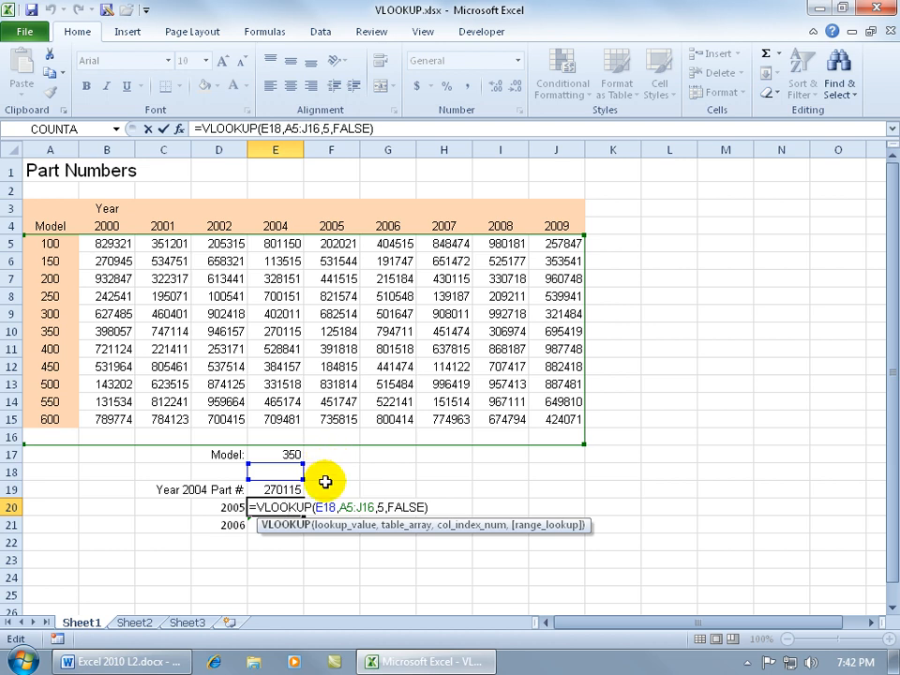
pyautogui.hotkey('ctrl', 'Return')
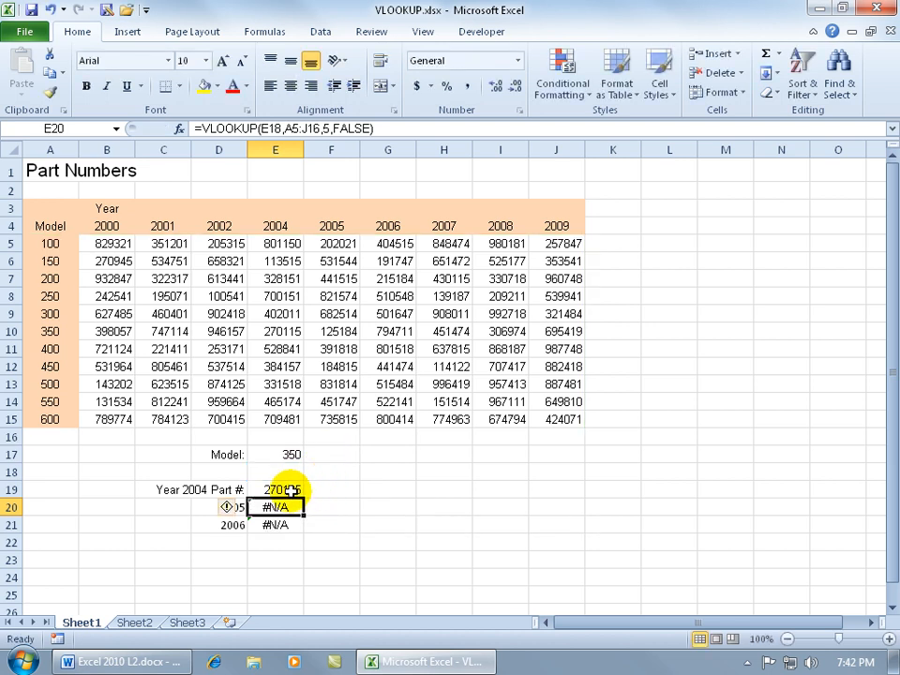
# Step: Make the references in E19's VLOOKUP absolute as $E$17 and $A$4:$J$15, and copy the formula down through E21
pyautogui.click(292, 490)
pyautogui.doubleClick(292, 489)
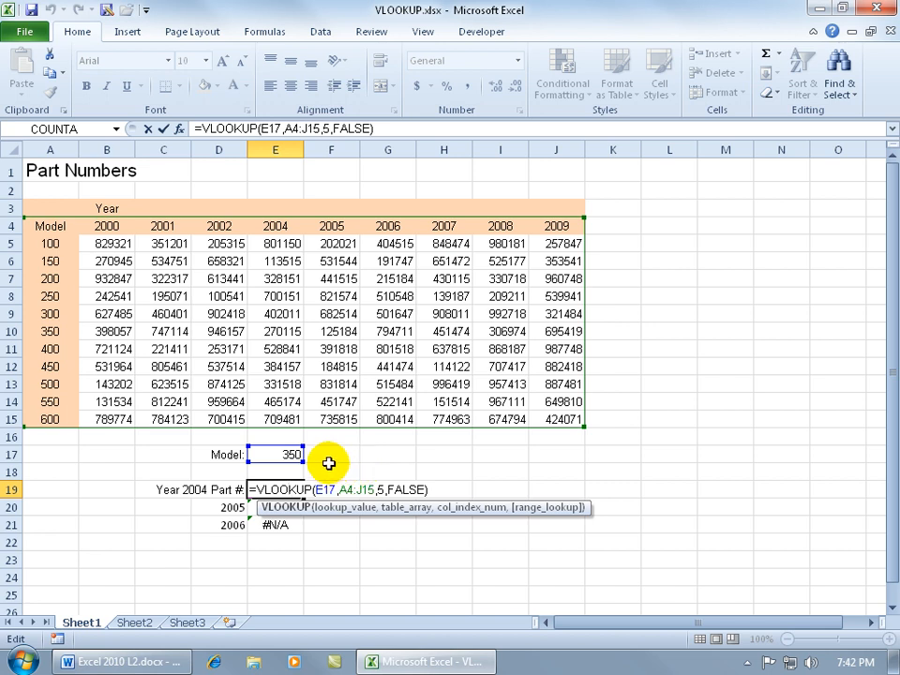
pyautogui.press('Right')
pyautogui.press('Right')
pyautogui.press('Right')
pyautogui.press('Right')
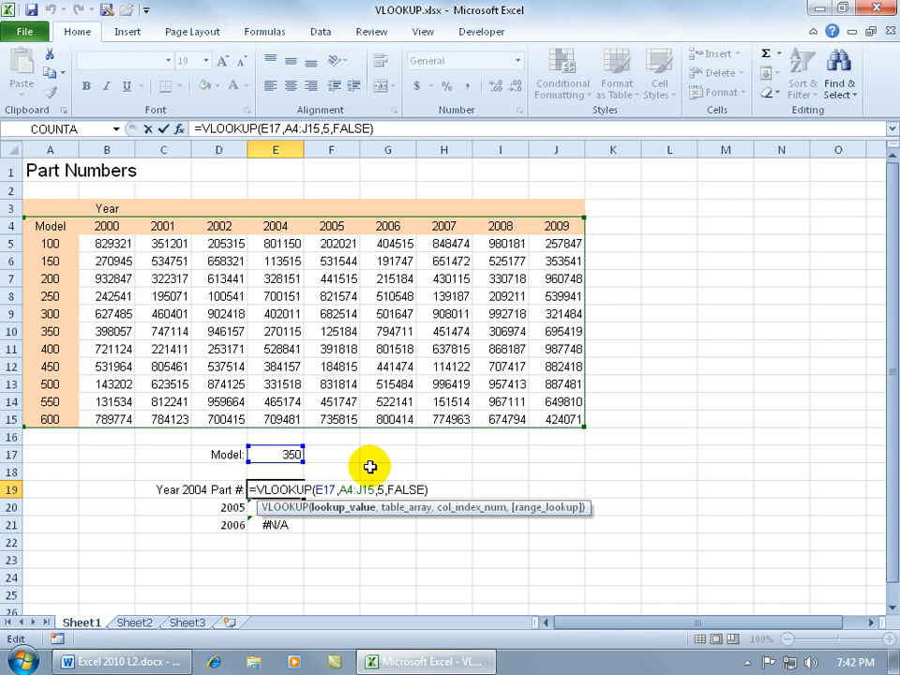
pyautogui.press('F4')
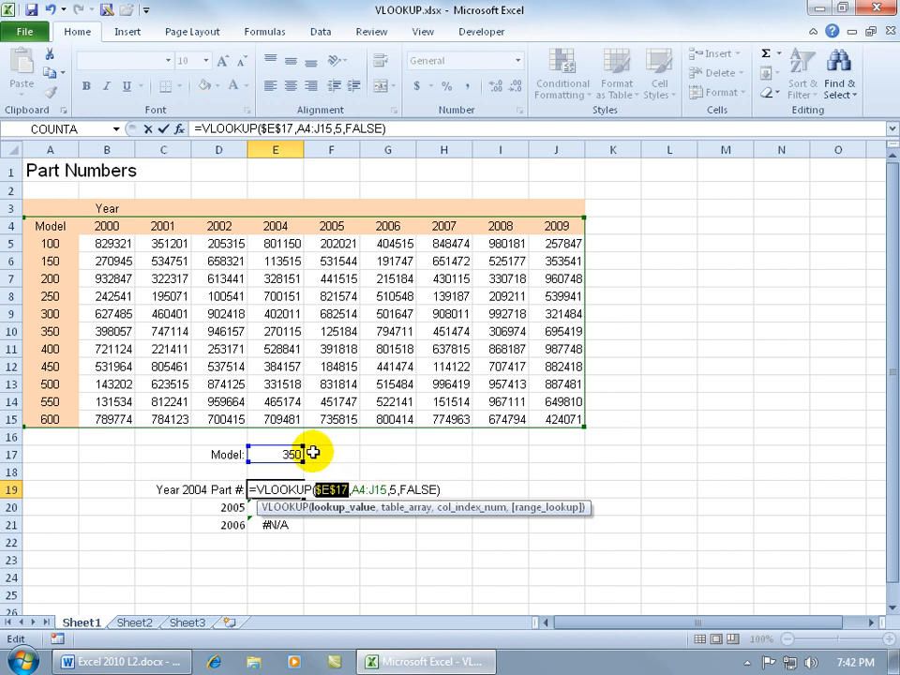
pyautogui.click(352, 490)
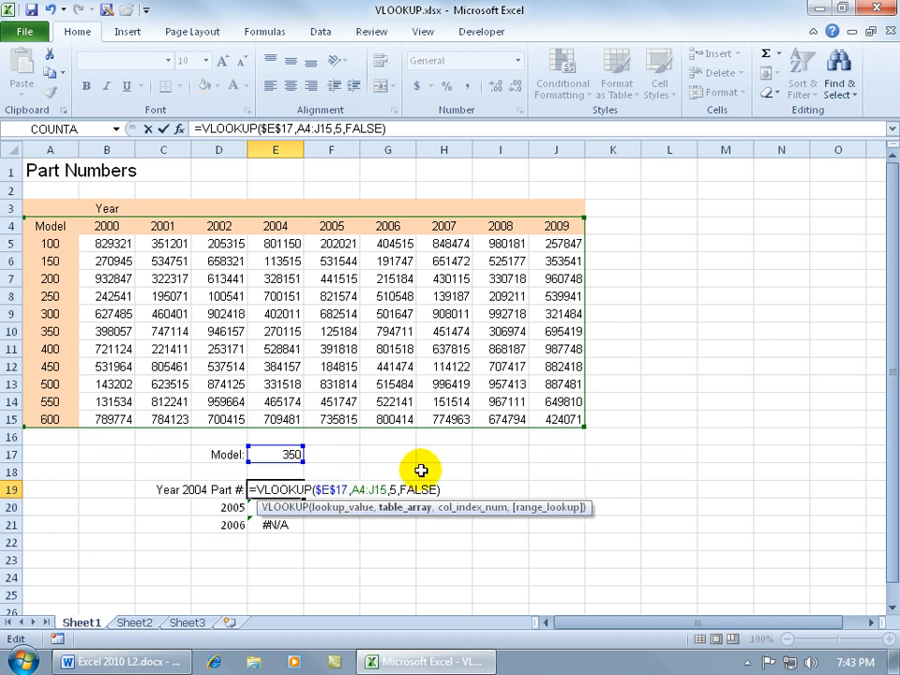
pyautogui.press('F4')
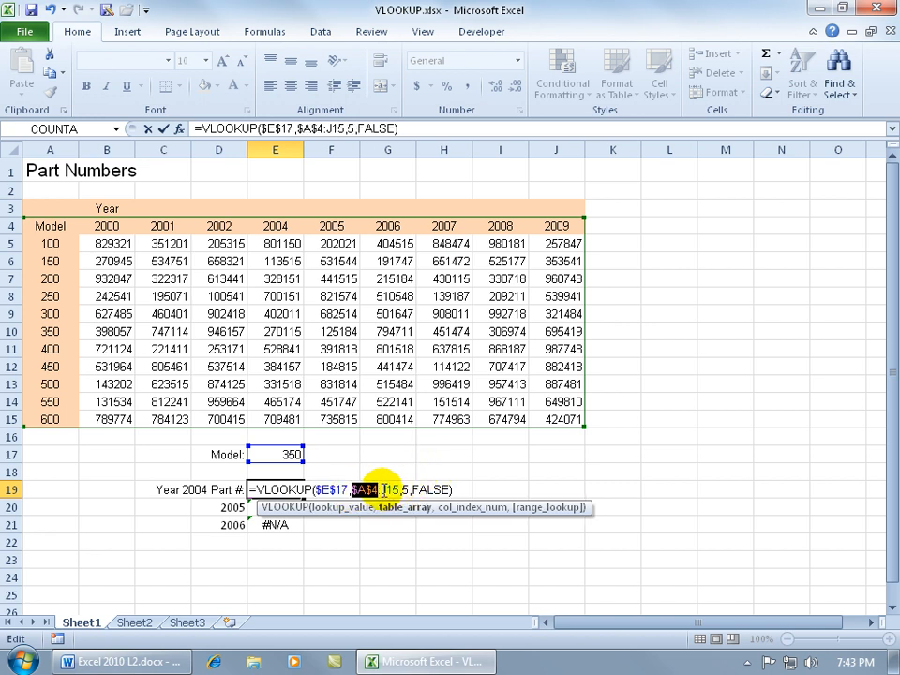
pyautogui.click(398, 490)
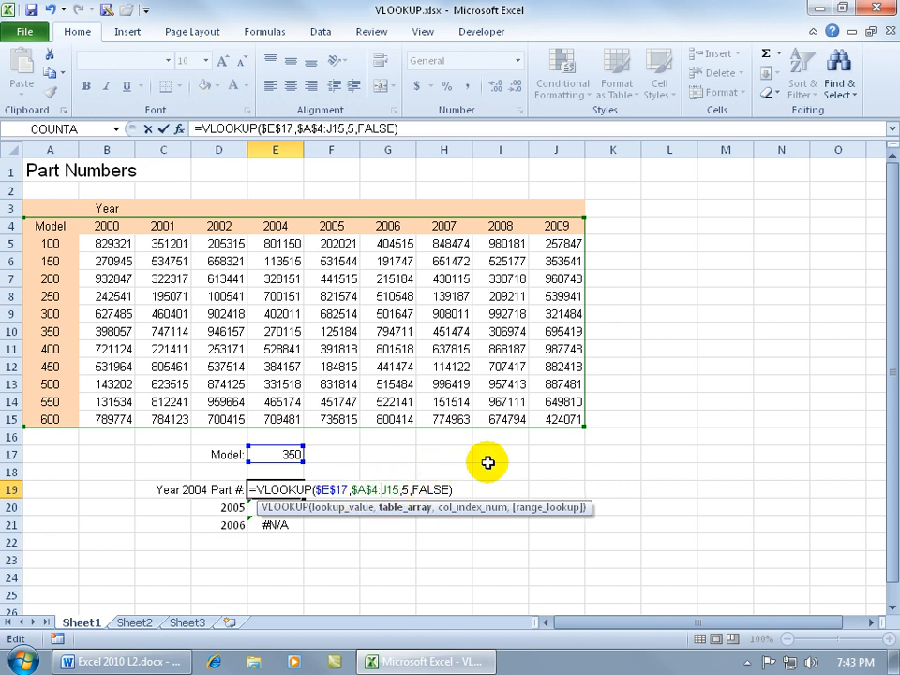
pyautogui.press('F4')
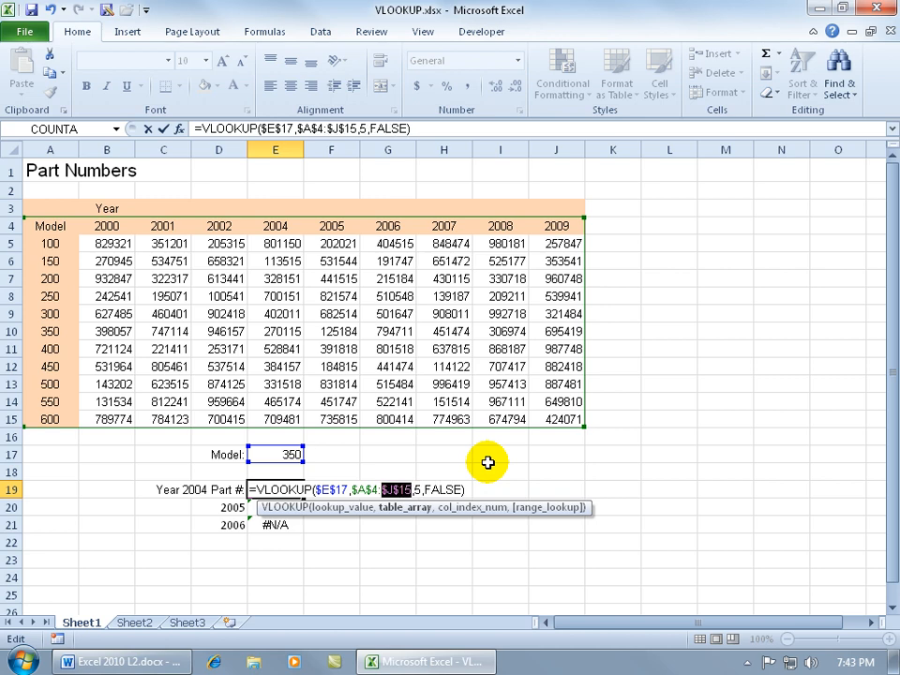
pyautogui.press('Return')
pyautogui.click(295, 488)
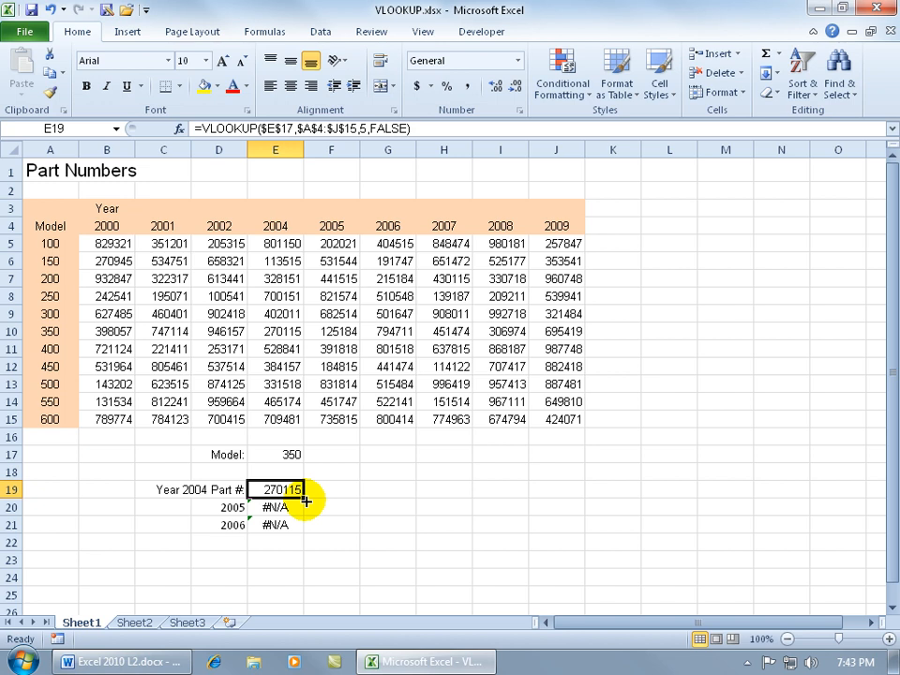
pyautogui.moveTo(306, 502); pyautogui.dragTo(305, 533)
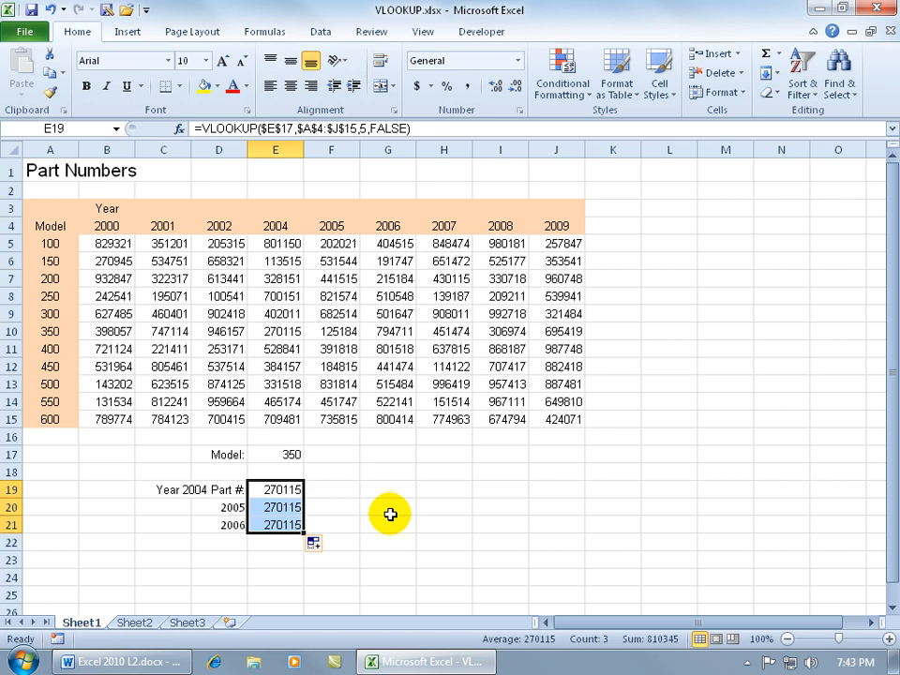
# Step: Change the col_index_num in E20's VLOOKUP formula to point to the year 2005 column
pyautogui.doubleClick(296, 507)
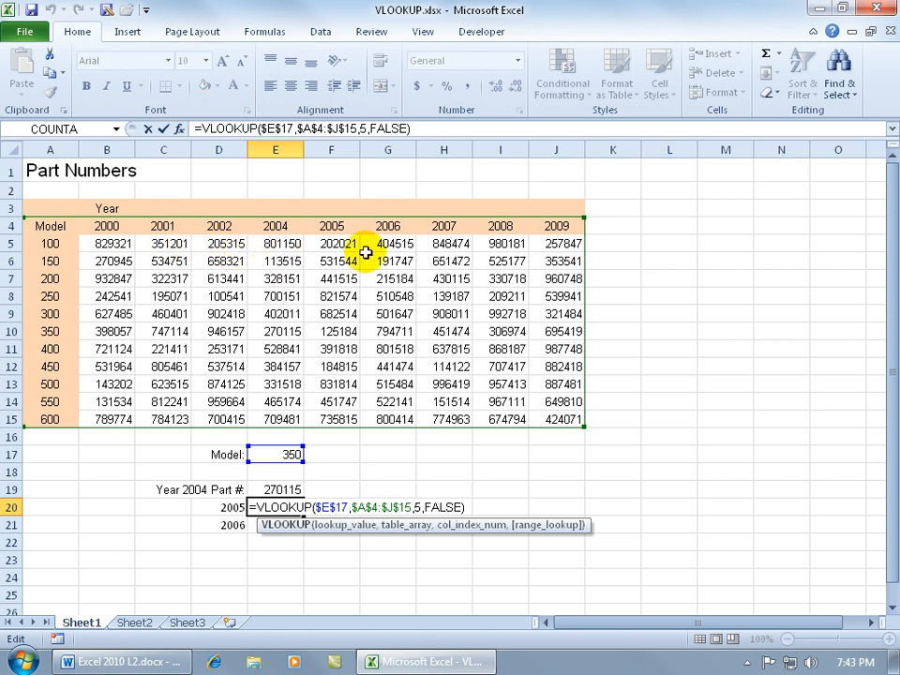
pyautogui.doubleClick(418, 506)
pyautogui.doubleClick(418, 506)
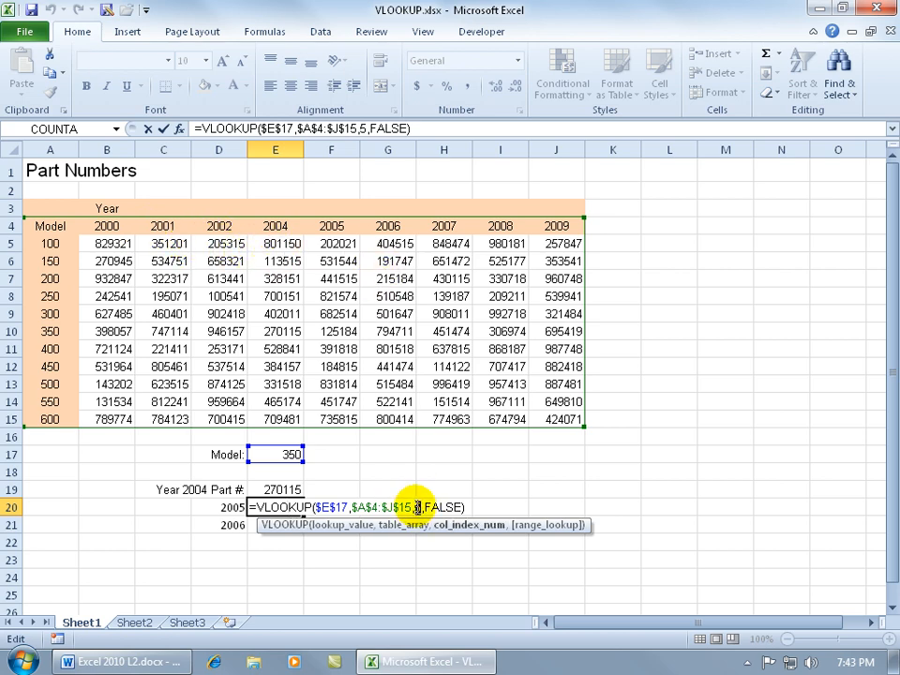
pyautogui.press('Return')
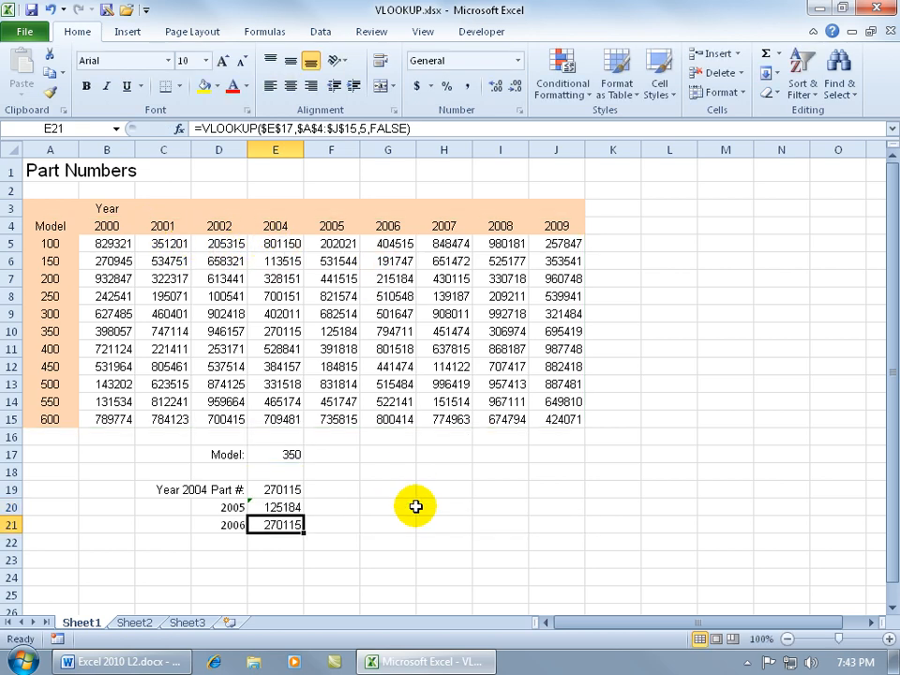
# Step: Set the col_index_num in E21's VLOOKUP formula to 7 for the year 2006 column
pyautogui.doubleClick(289, 525)
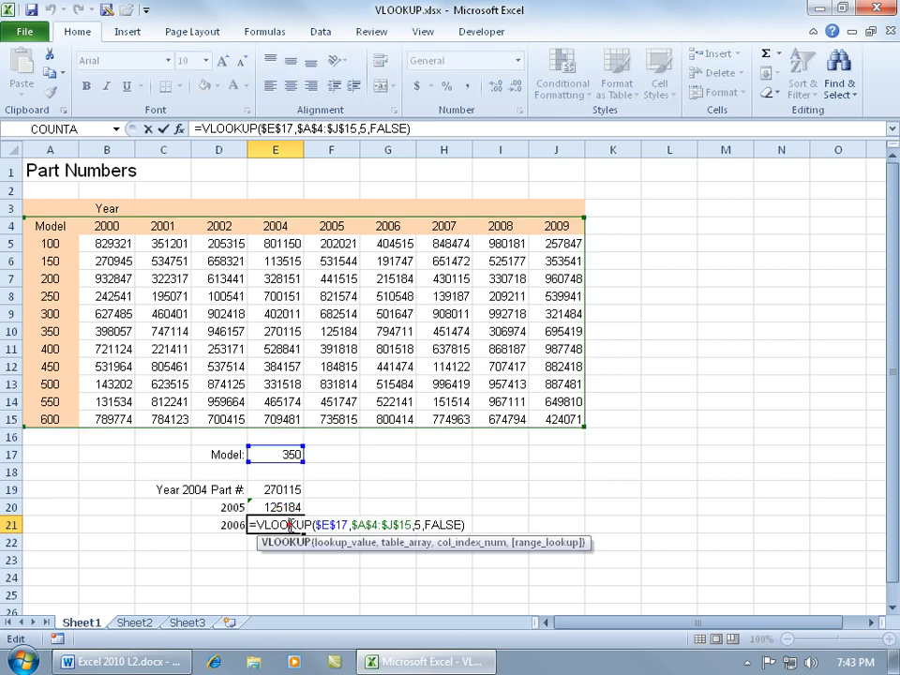
pyautogui.doubleClick(415, 525)
pyautogui.write('7')
pyautogui.press('Return')
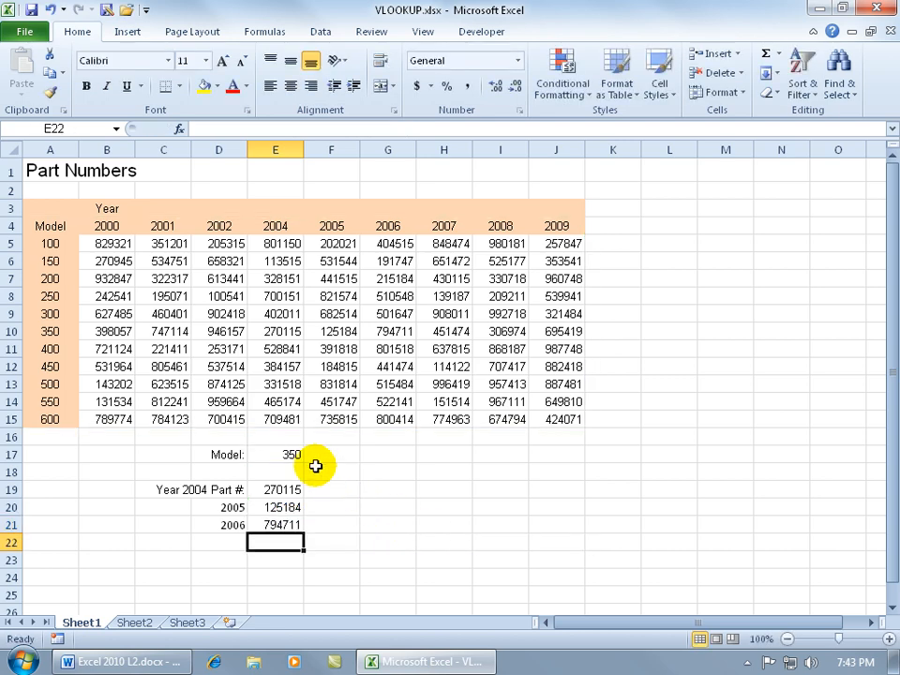
# Step: Set the model in E17 to 300 to test the lookups for all three years
pyautogui.click(294, 457)
pyautogui.write('300')
pyautogui.press('Return')
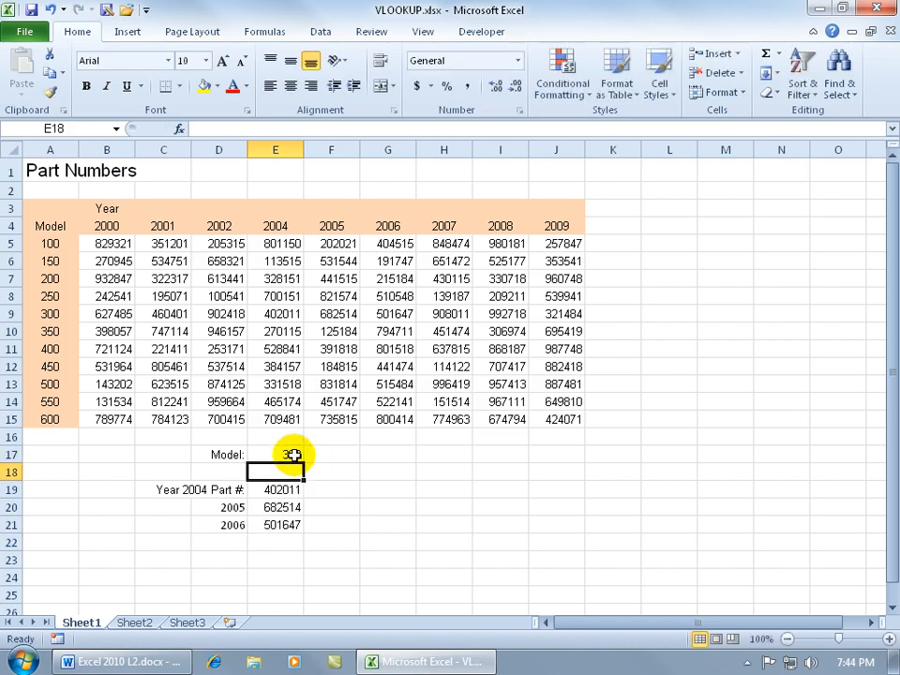